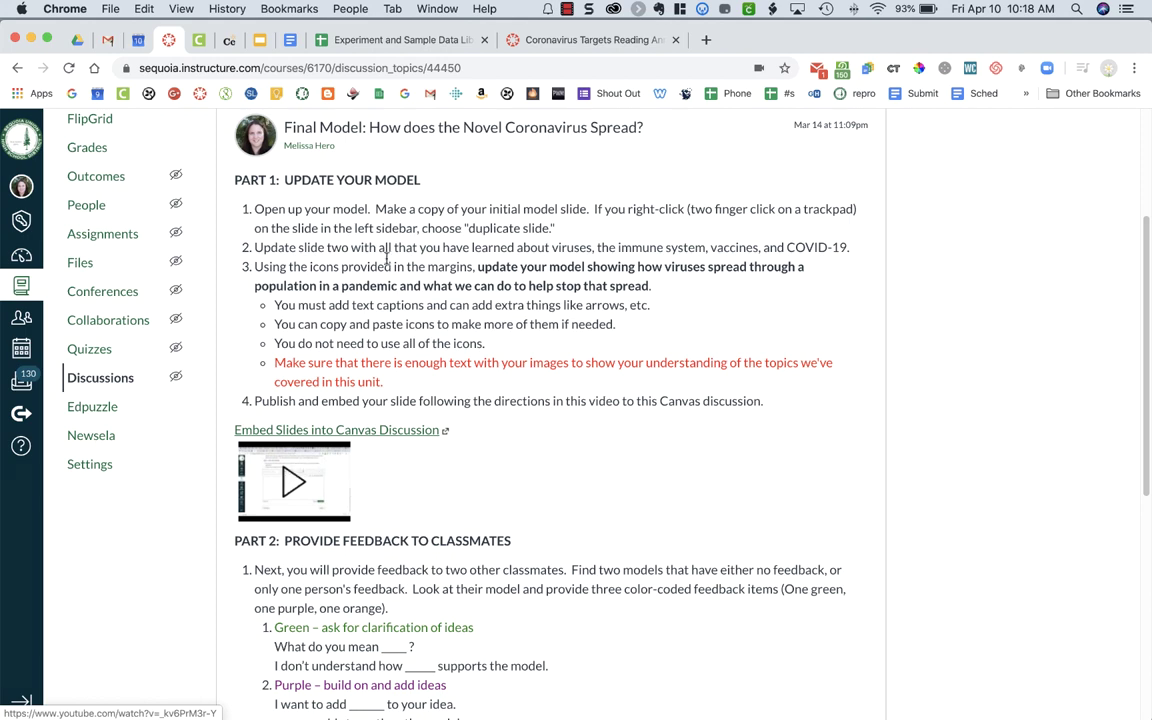
Step: Start a reply to the Final Model discussion below its instructions and open the media comment recorder
{"action": "scroll", "coordinate": [422, 444], "scroll_direction": "down", "scroll_amount": 3}
{"action": "scroll", "coordinate": [424, 440], "scroll_direction": "down", "scroll_amount": 2}
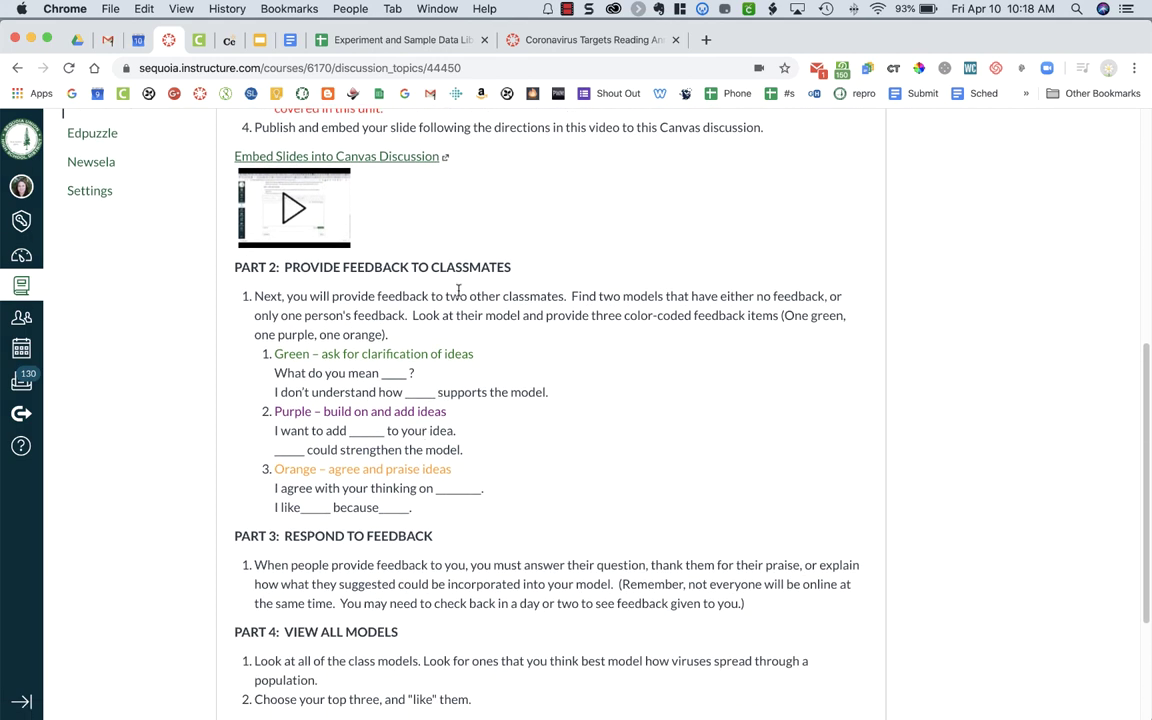
{"action": "scroll", "coordinate": [452, 360], "scroll_direction": "down", "scroll_amount": 3}
{"action": "scroll", "coordinate": [451, 357], "scroll_direction": "down", "scroll_amount": 2}
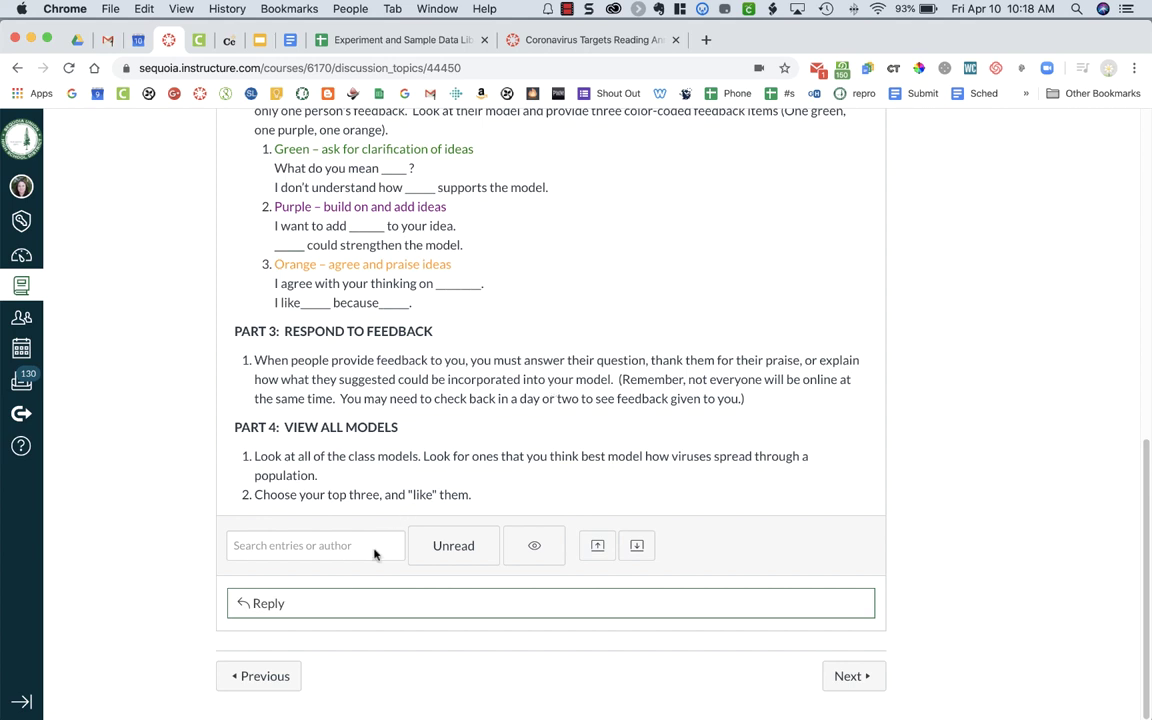
{"action": "left_click", "coordinate": [313, 605]}
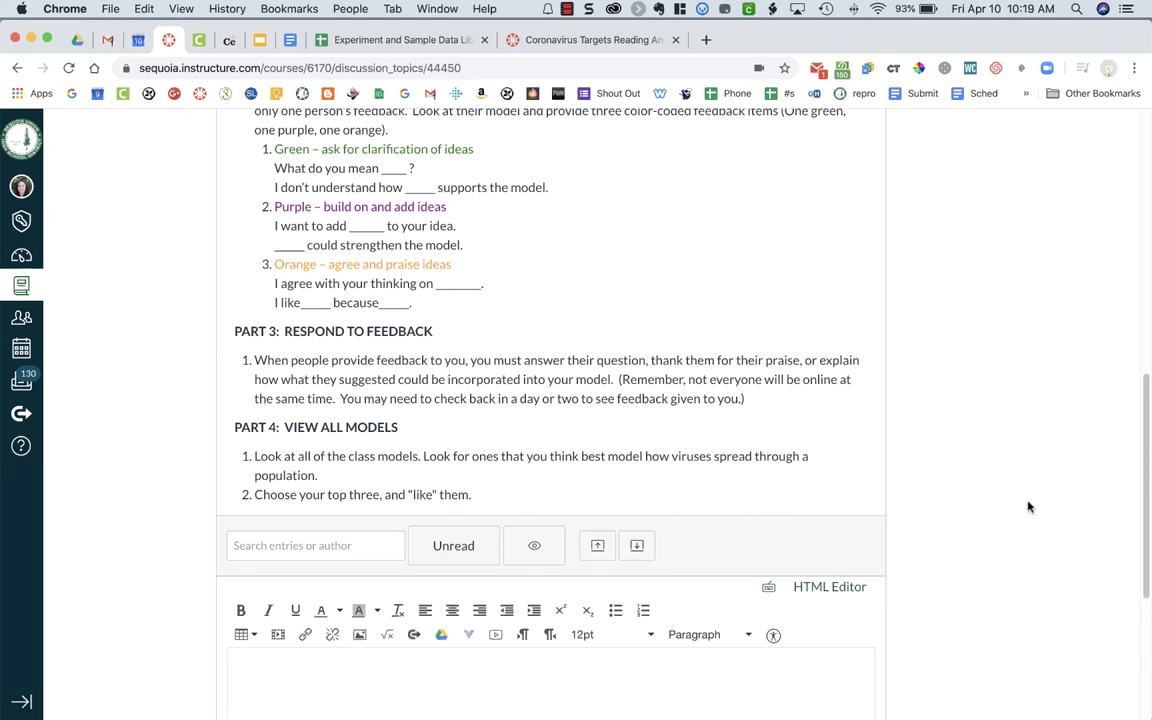
{"action": "scroll", "coordinate": [1029, 507], "scroll_direction": "down", "scroll_amount": 3}
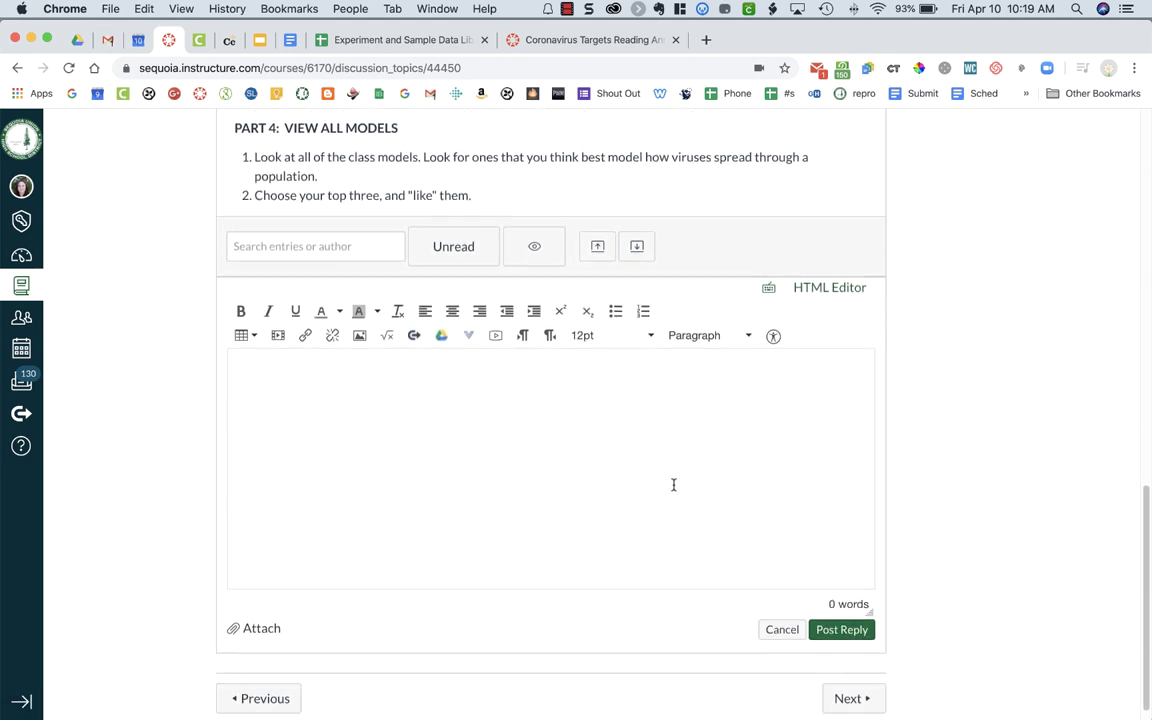
{"action": "left_click", "coordinate": [421, 378]}
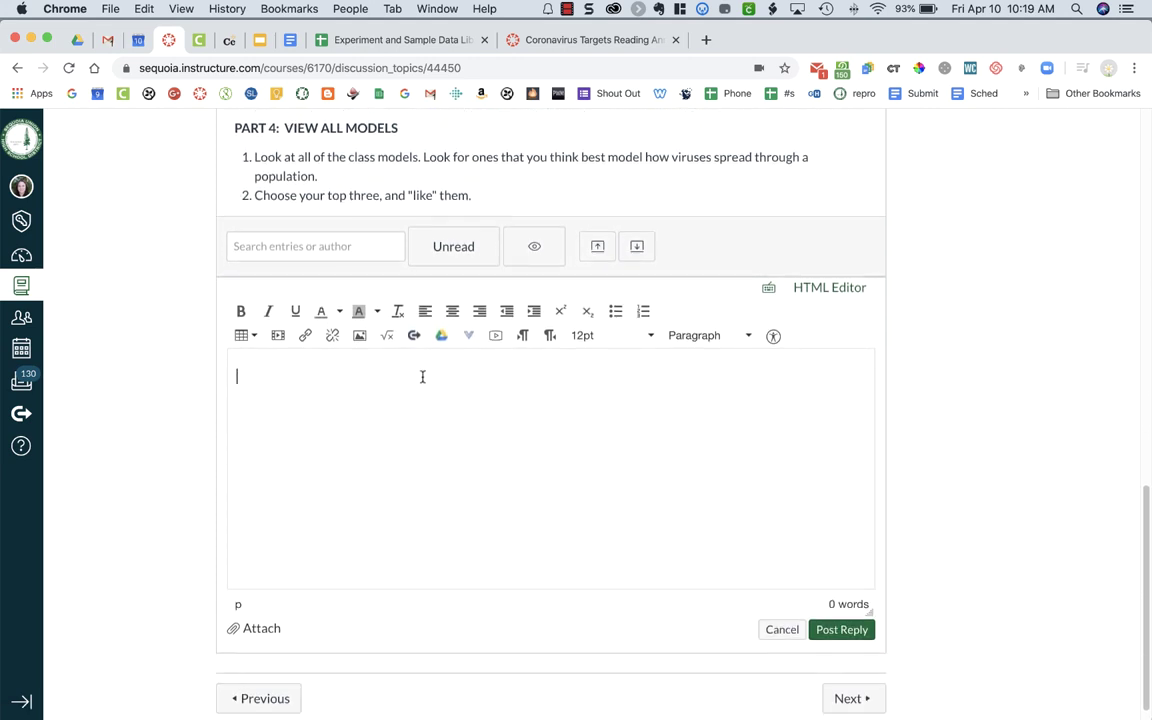
{"action": "left_click", "coordinate": [495, 336]}
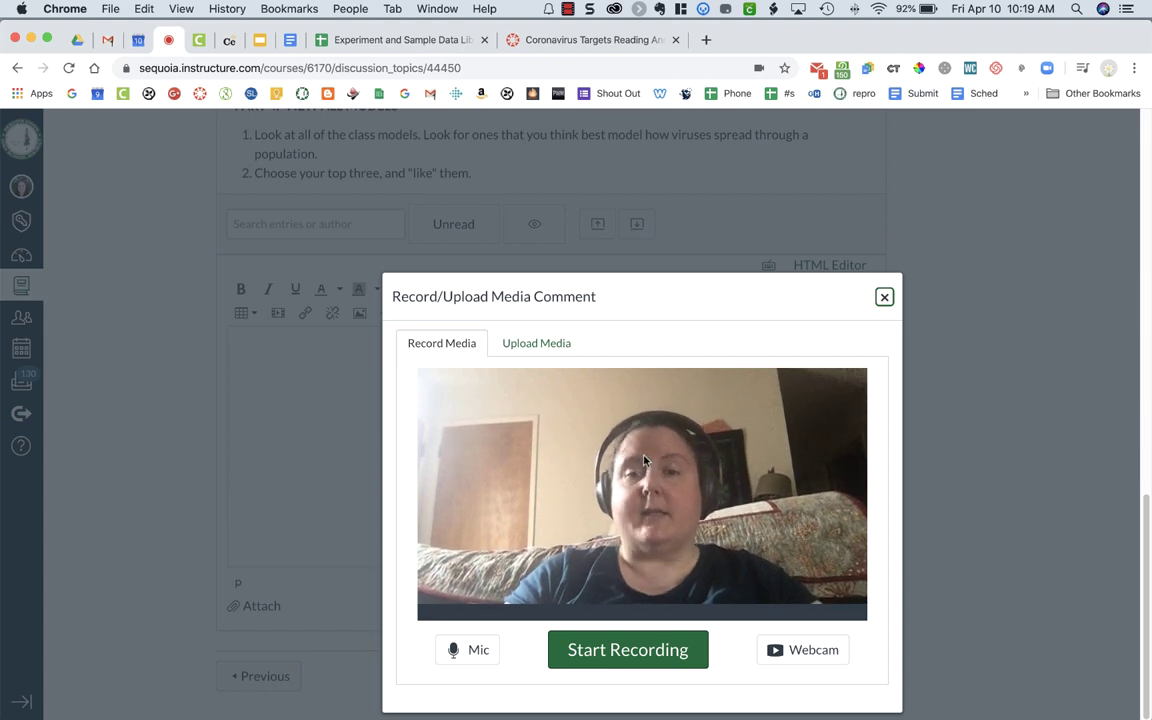
Step: Look over the microphone, webcam and media upload options, trying No Video and restoring the FaceTime HD Camera
{"action": "left_click", "coordinate": [478, 651]}
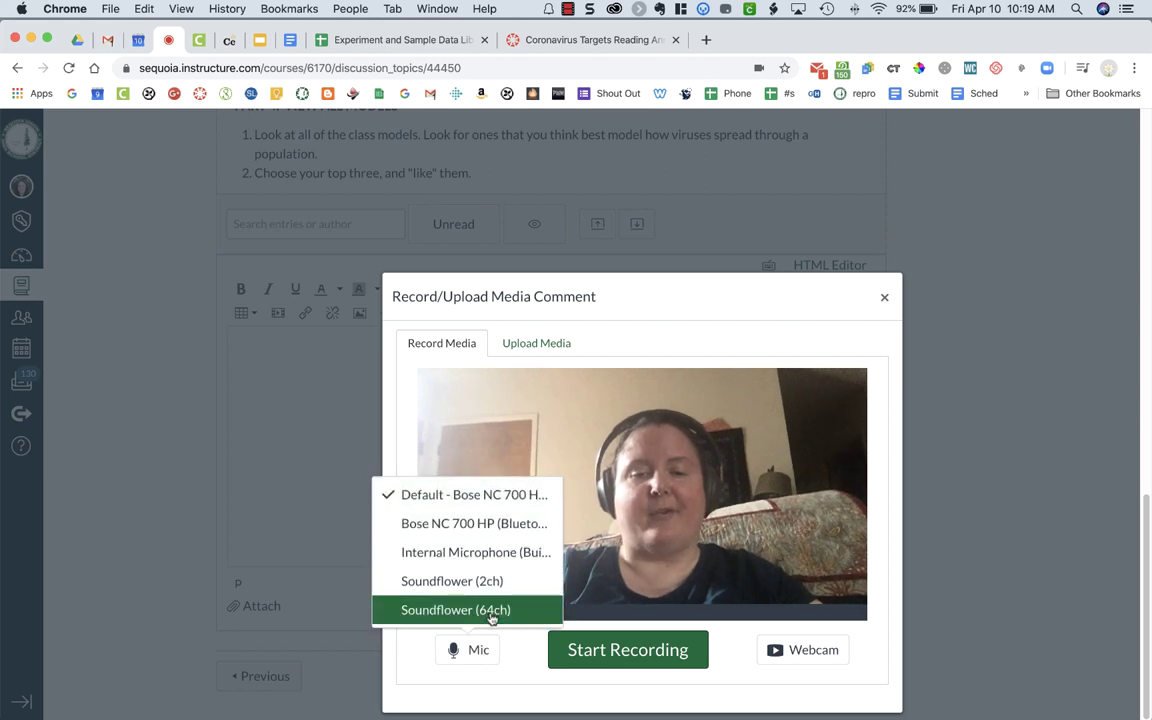
{"action": "left_click", "coordinate": [518, 648]}
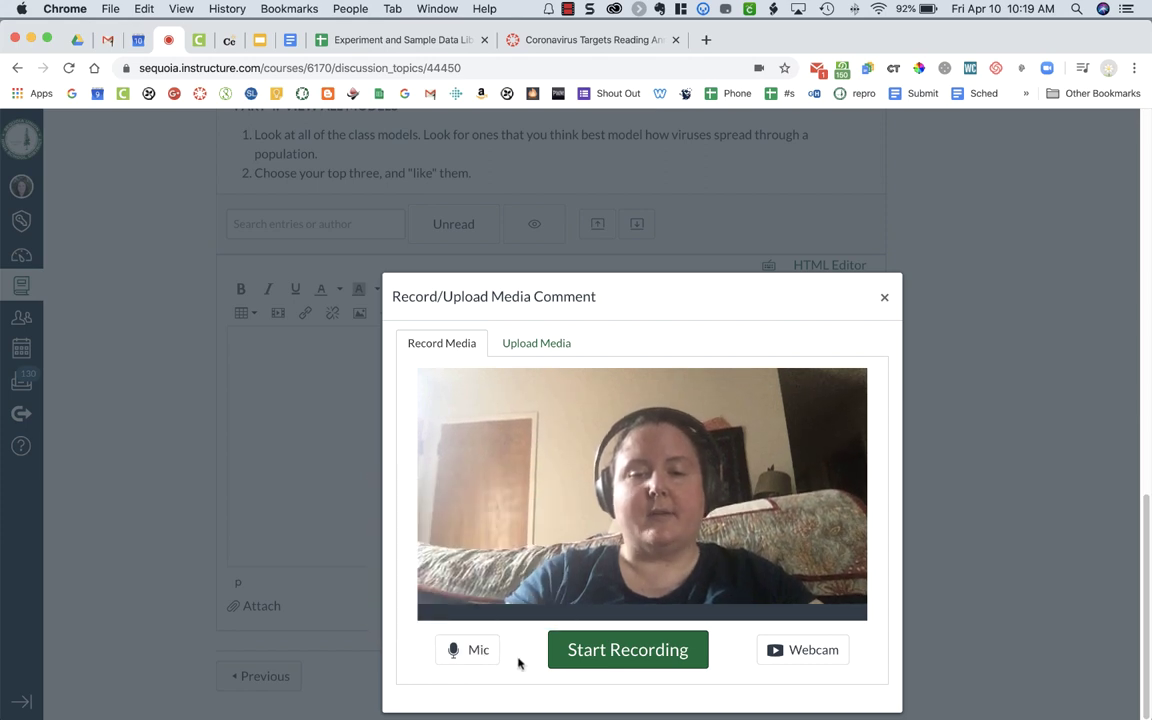
{"action": "left_click", "coordinate": [815, 655]}
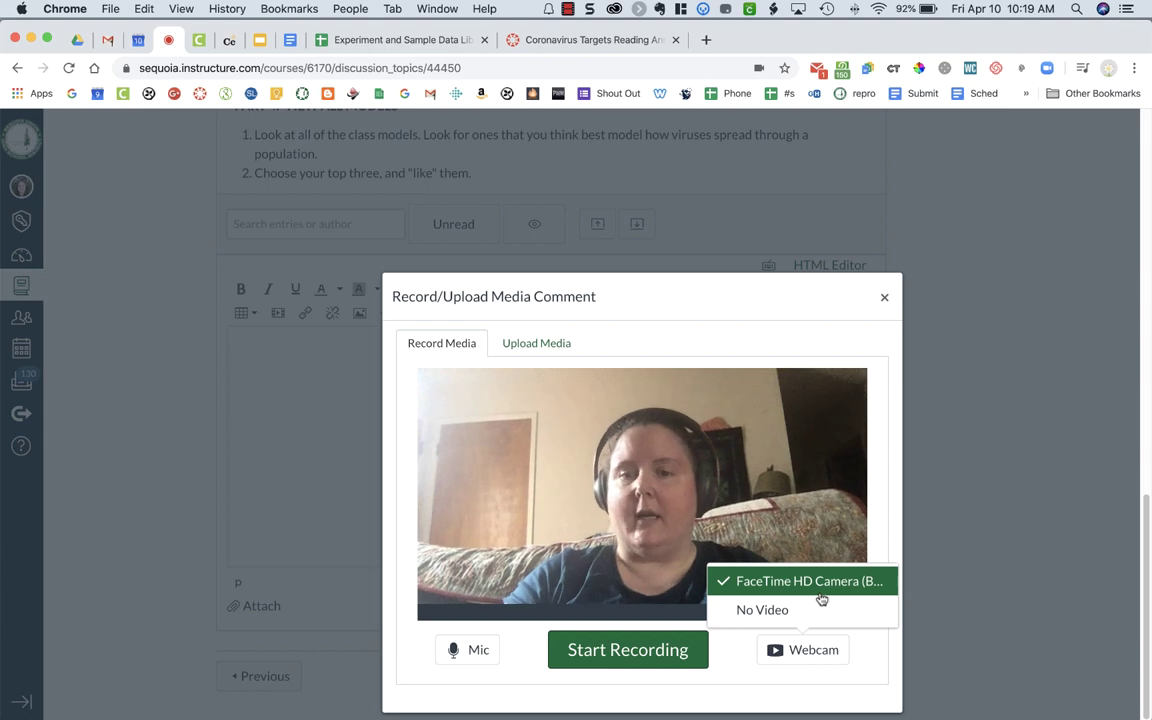
{"action": "left_click", "coordinate": [815, 606]}
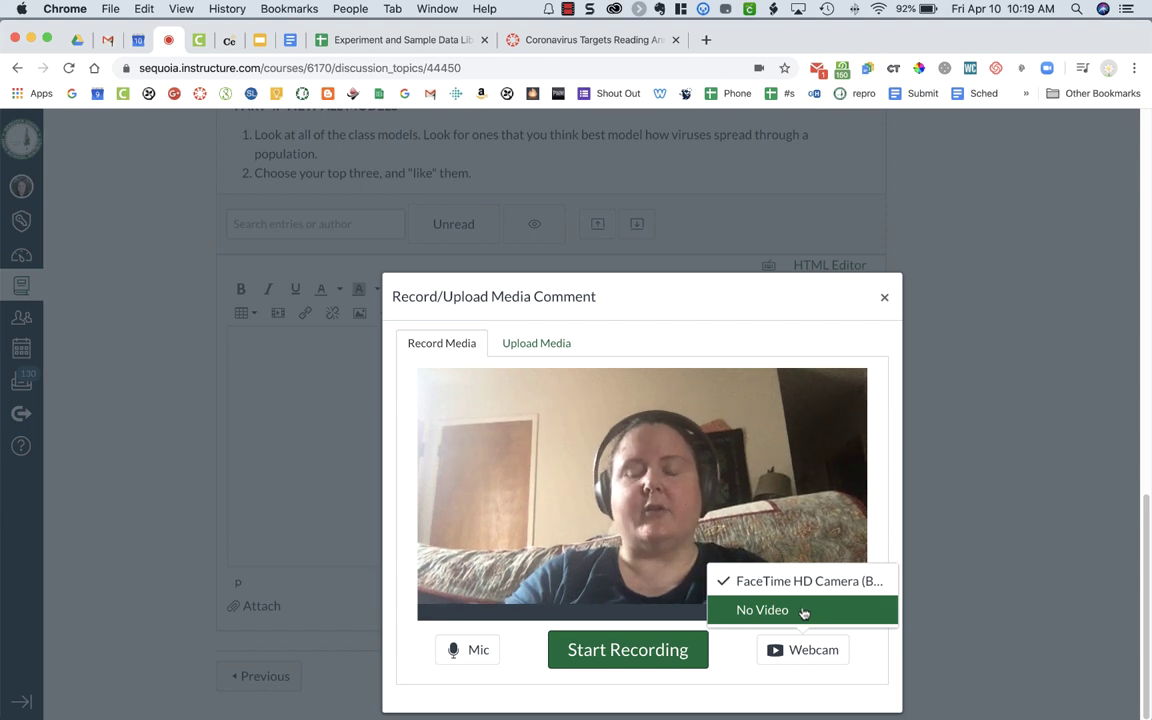
{"action": "left_click", "coordinate": [786, 614]}
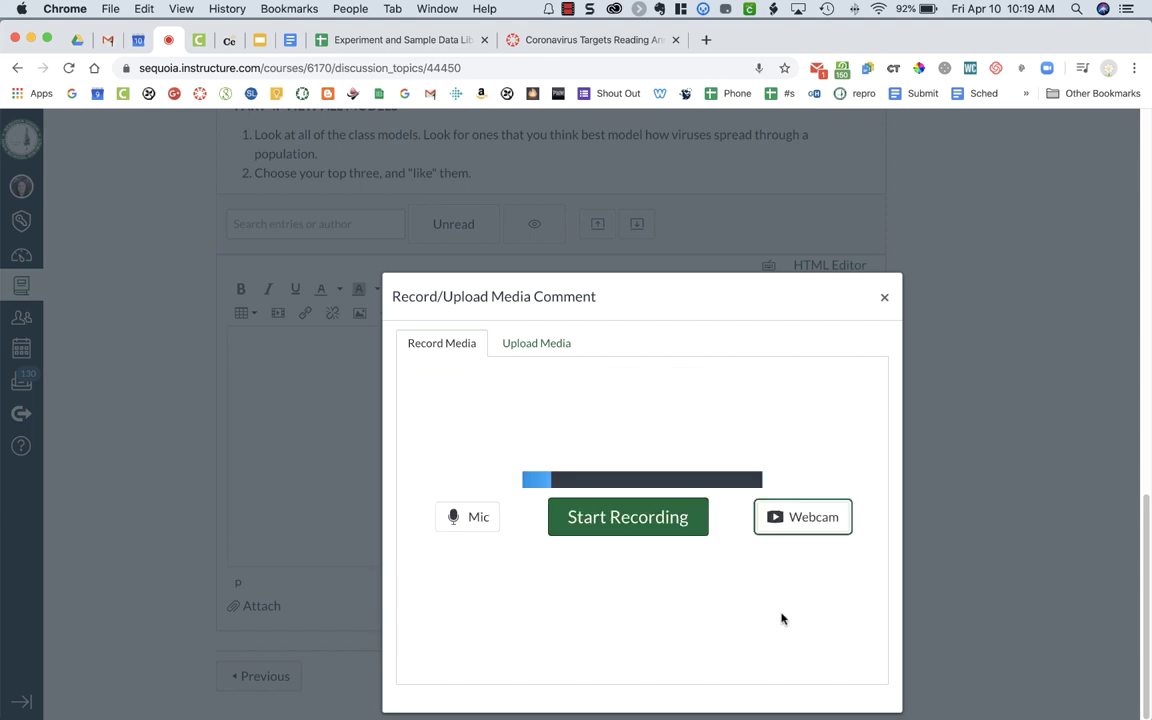
{"action": "left_click", "coordinate": [805, 520]}
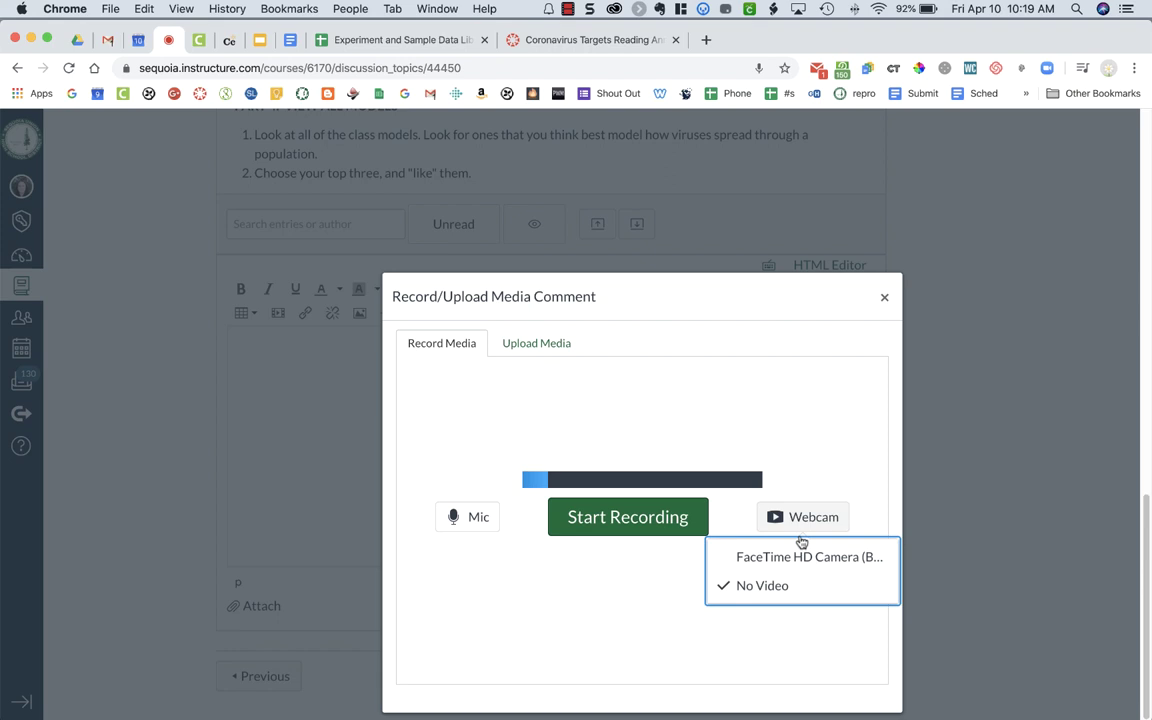
{"action": "left_click", "coordinate": [795, 560]}
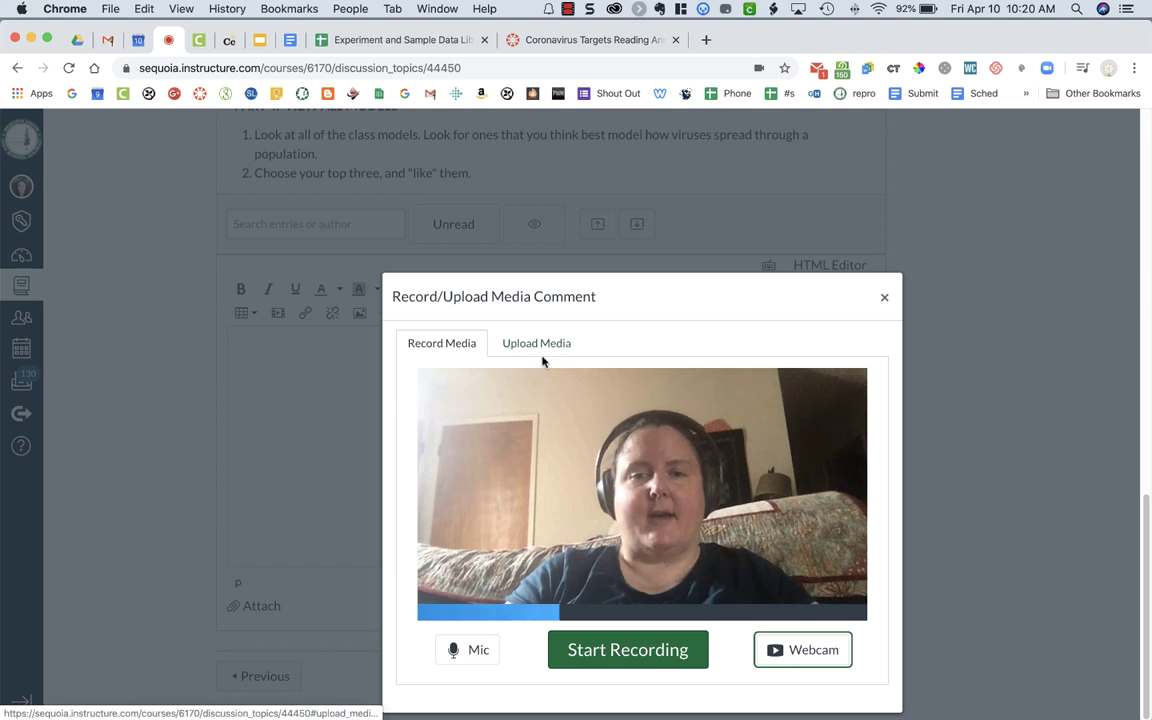
{"action": "left_click", "coordinate": [551, 341]}
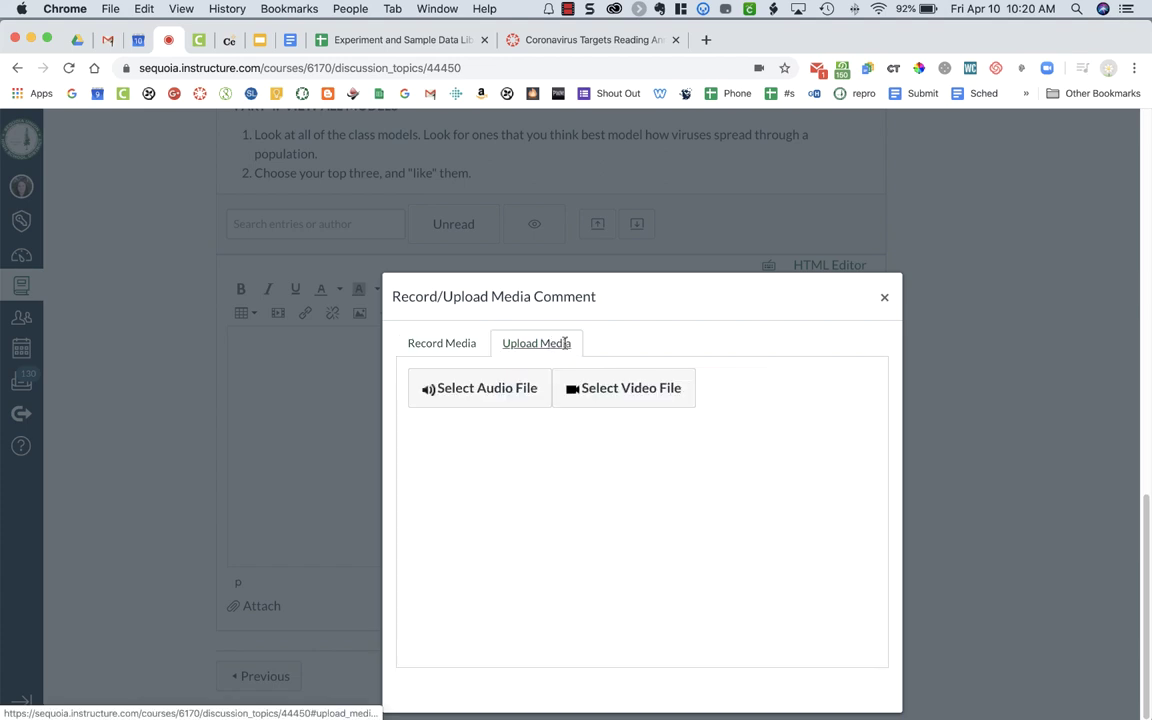
{"action": "left_click", "coordinate": [463, 348]}
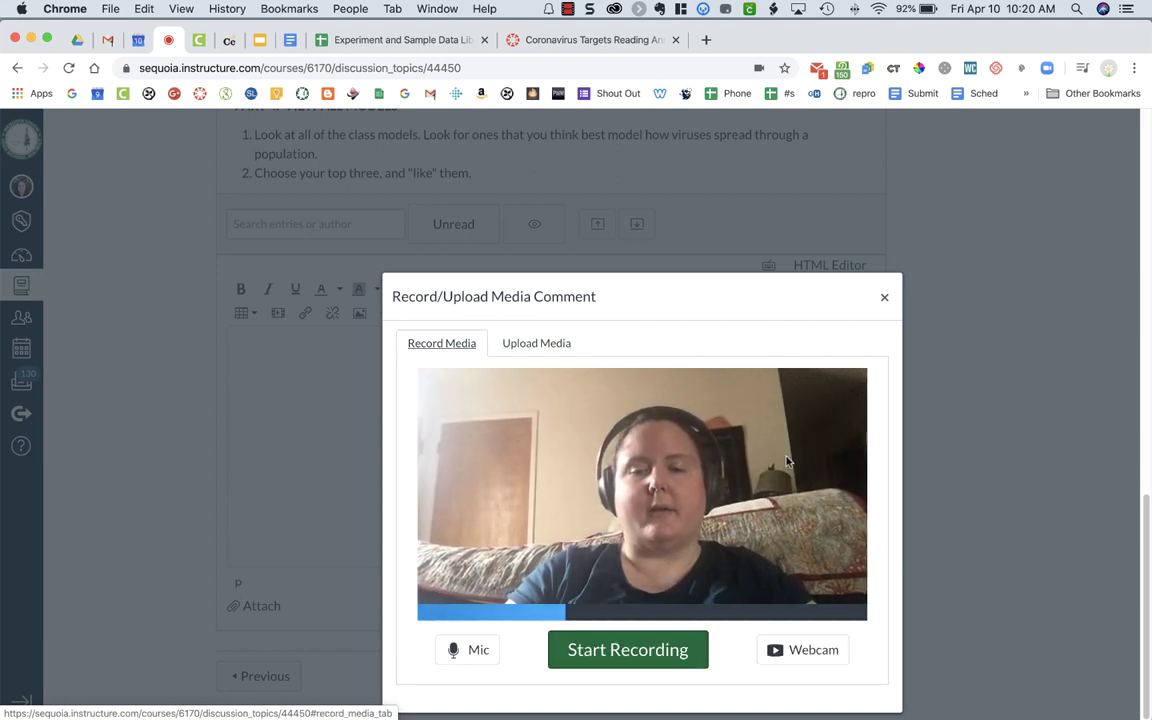
Step: Record a webcam video of about 13 seconds and save it into the reply as a media comment
{"action": "left_click", "coordinate": [674, 650]}
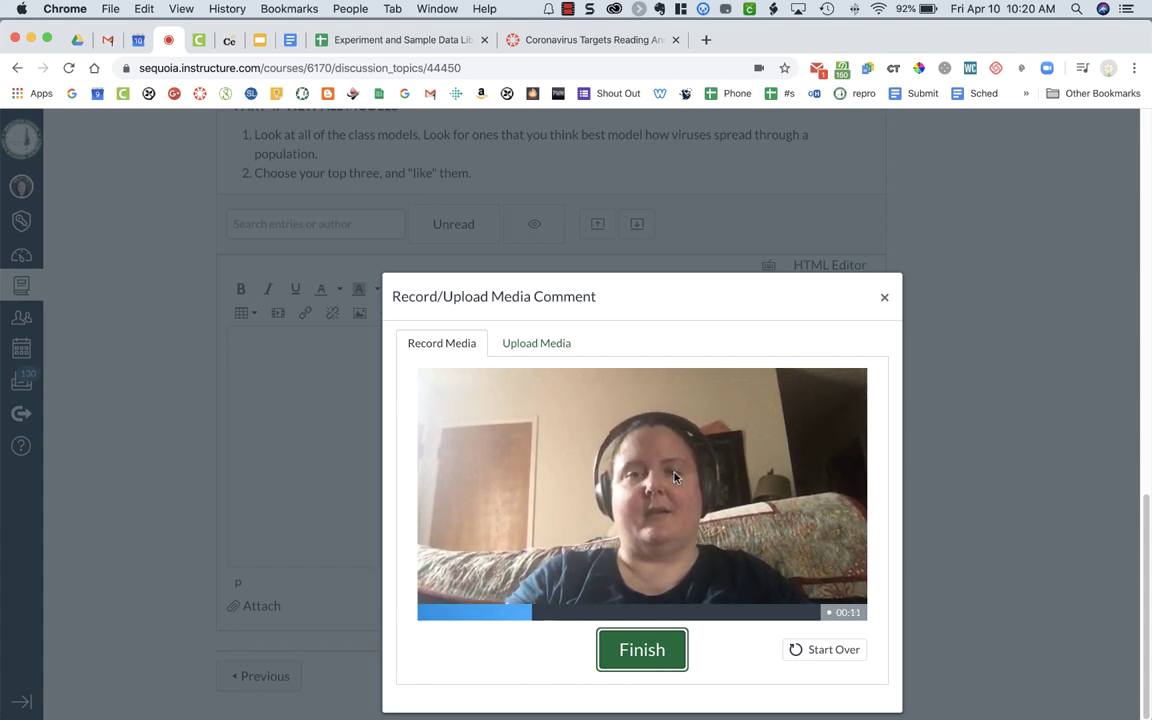
{"action": "left_click", "coordinate": [634, 648]}
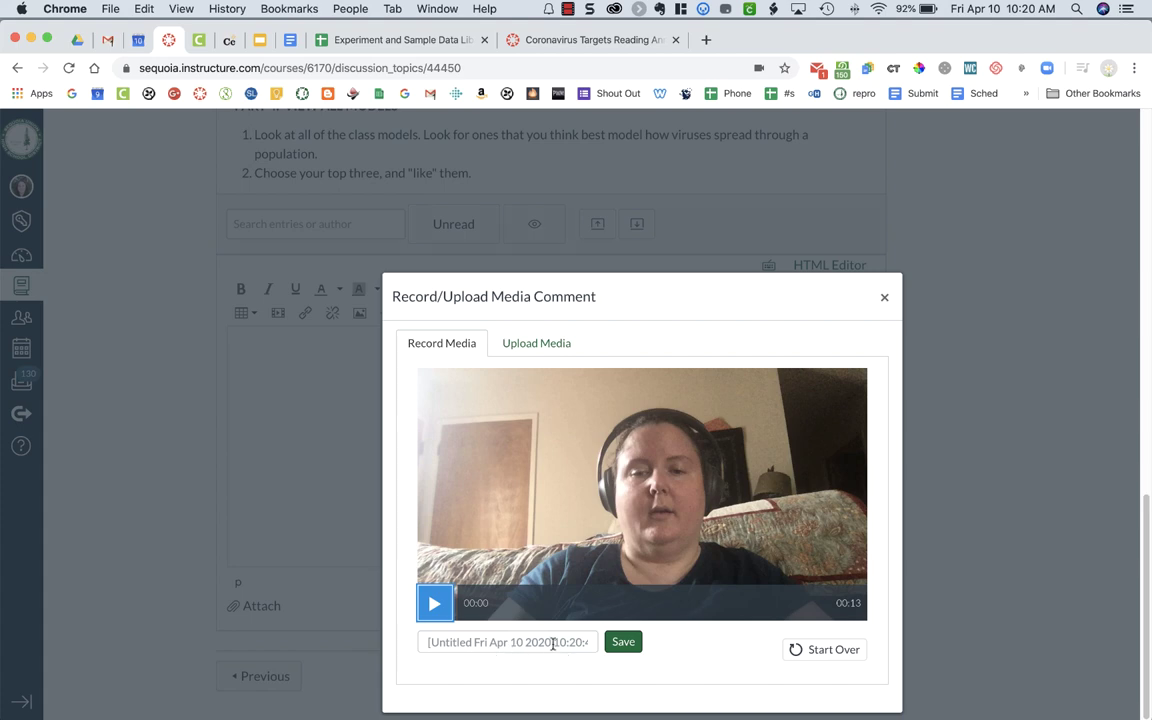
{"action": "left_click", "coordinate": [634, 645]}
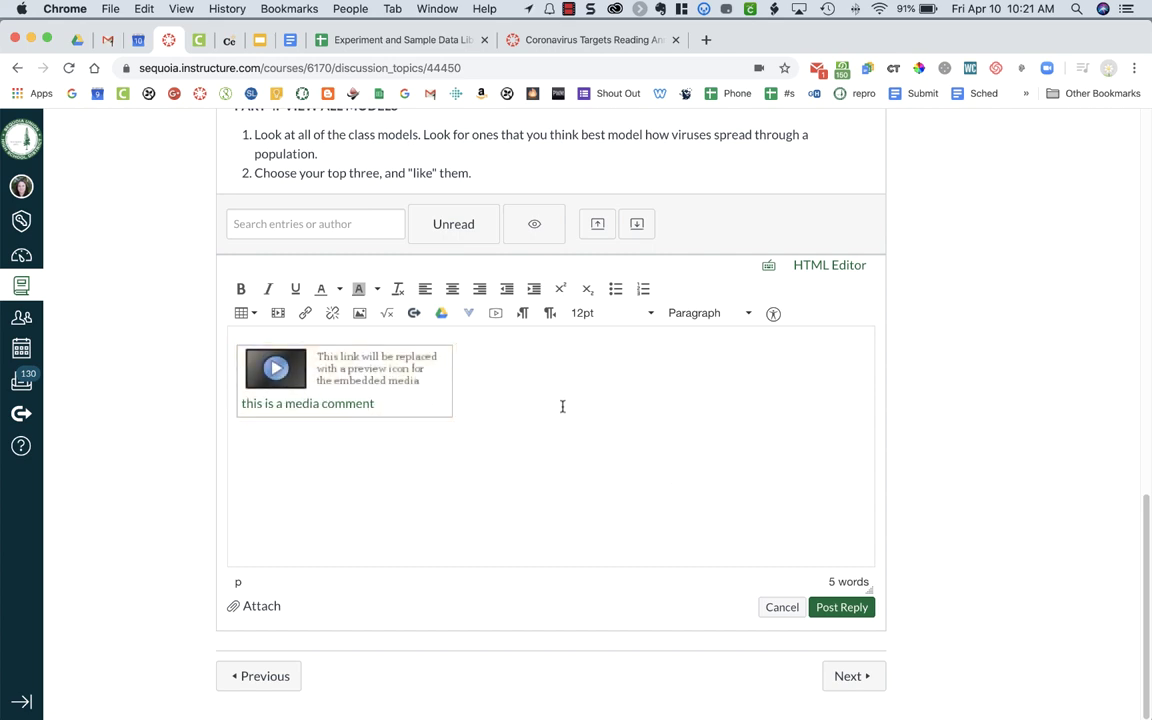
Step: Insert two blank lines above the media comment and place the text cursor on the first one
{"action": "key", "text": "Home"}
{"action": "key", "text": "Return"}
{"action": "key", "text": "Return"}
{"action": "left_click", "coordinate": [283, 336]}
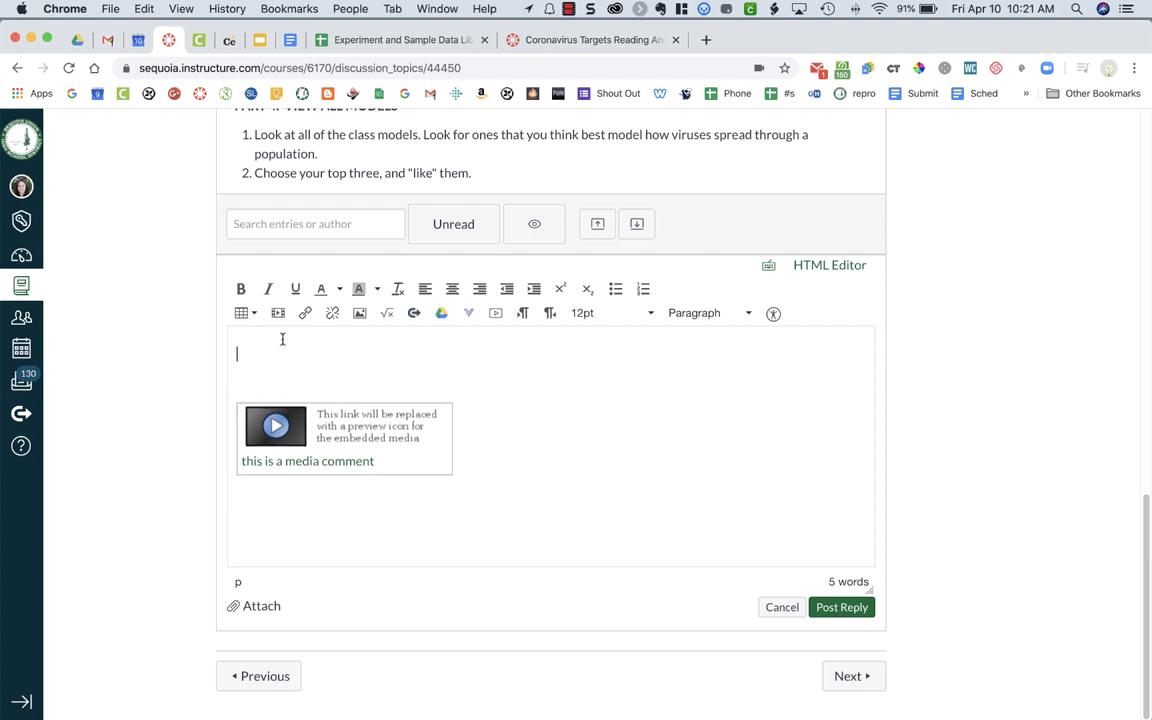
{"action": "type", "text": "afdfadfasdfdf"}
{"action": "left_click_drag", "start_coordinate": [355, 347], "coordinate": [226, 347]}
{"action": "key", "text": "BackSpace"}
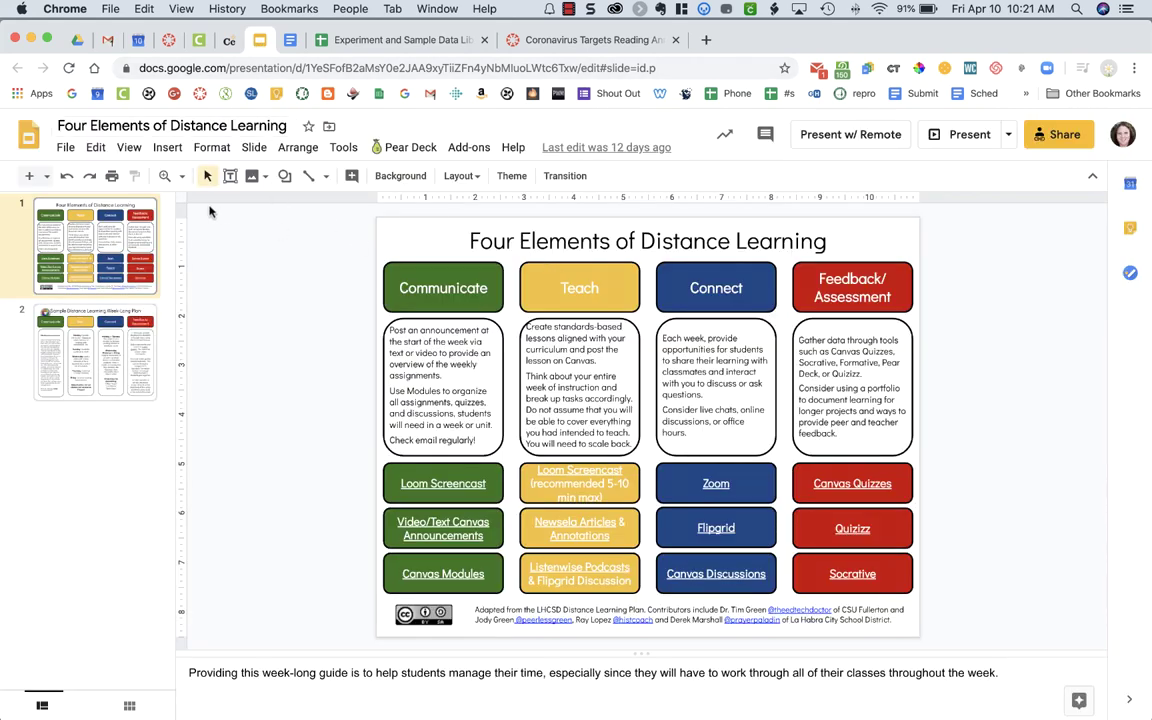
Step: In Google Slides, publish the Four Elements of Distance Learning presentation as a Small (528x437) embed and copy its embed code
{"action": "left_click", "coordinate": [66, 148]}
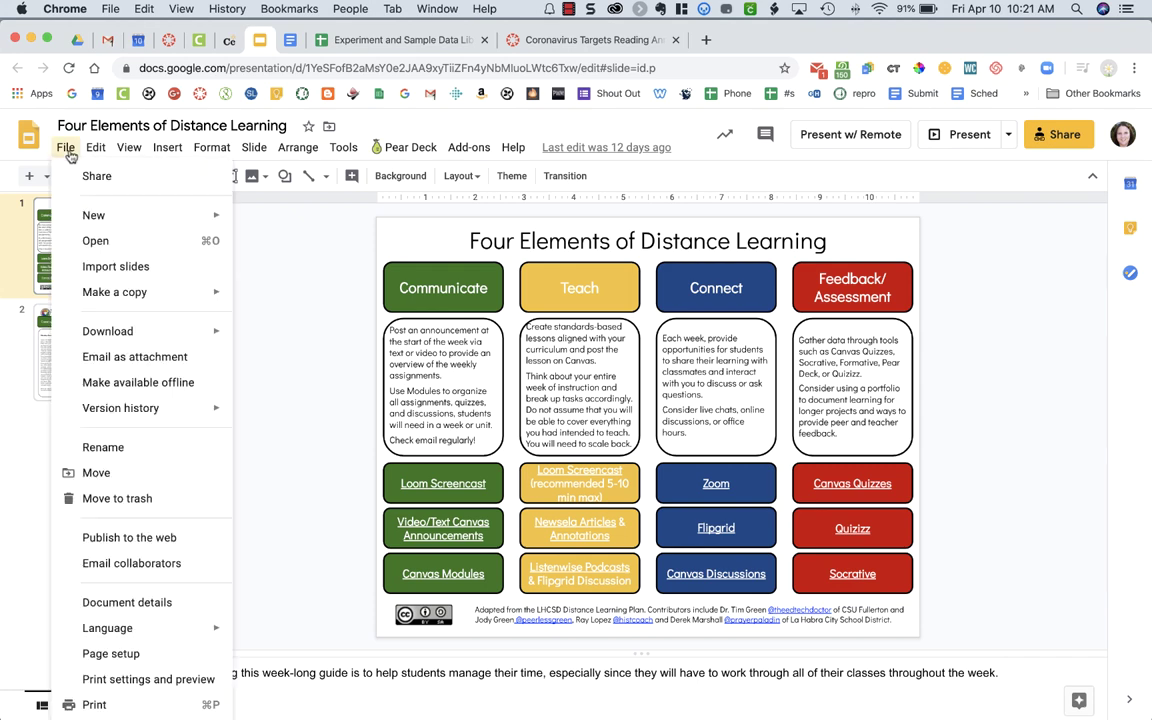
{"action": "mouse_move", "coordinate": [147, 407]}
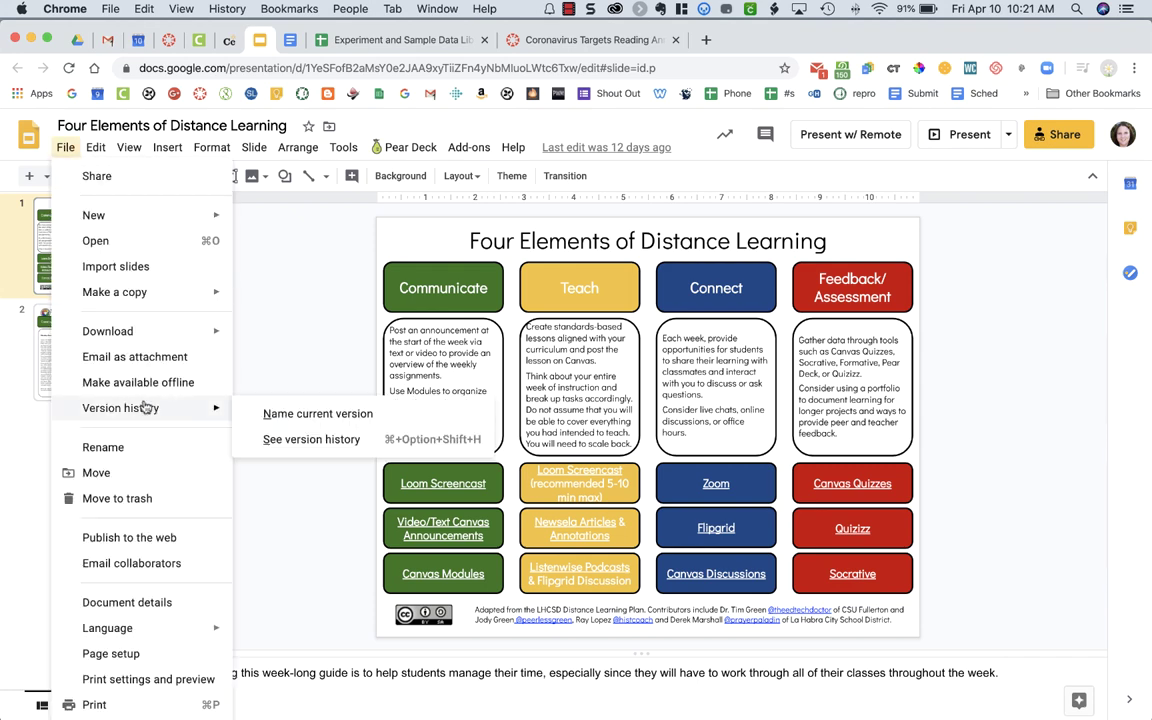
{"action": "left_click", "coordinate": [155, 537]}
{"action": "left_click", "coordinate": [549, 366]}
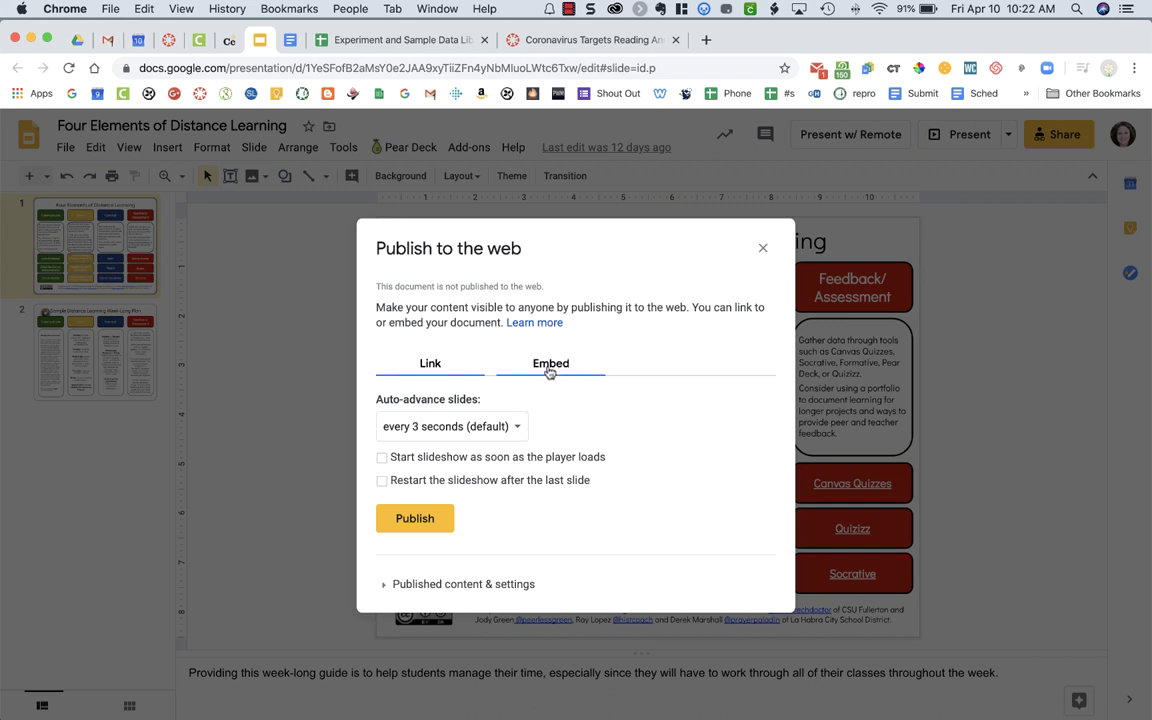
{"action": "left_click", "coordinate": [470, 426]}
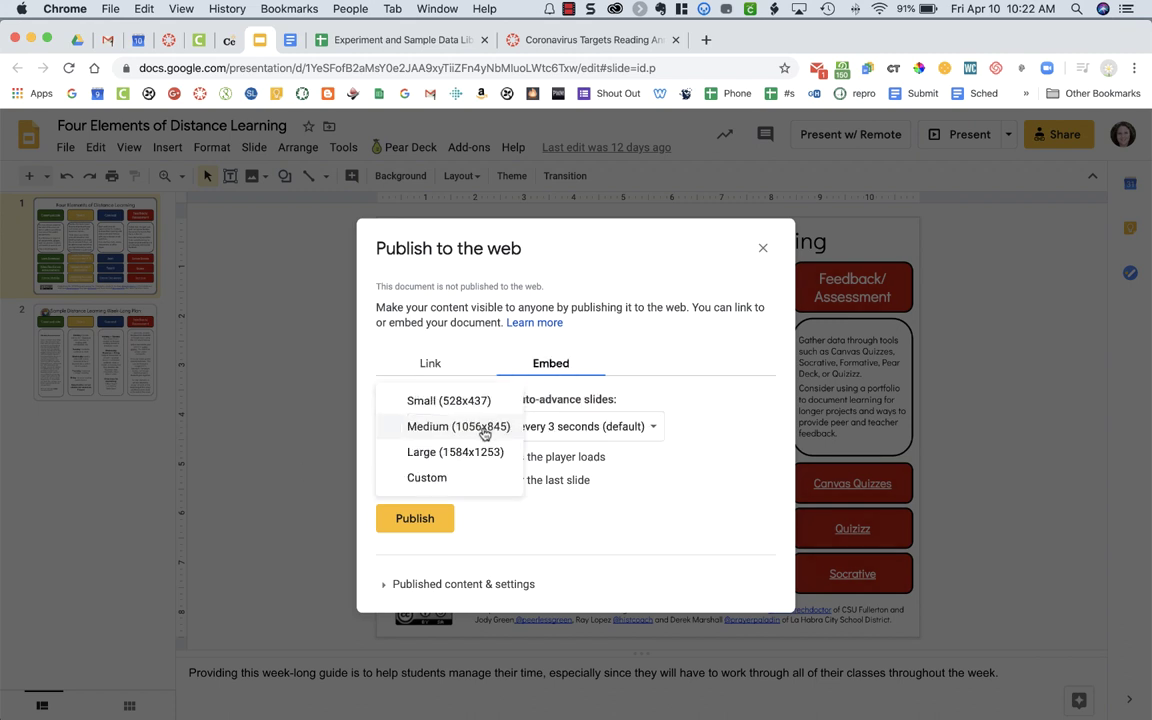
{"action": "left_click", "coordinate": [474, 400]}
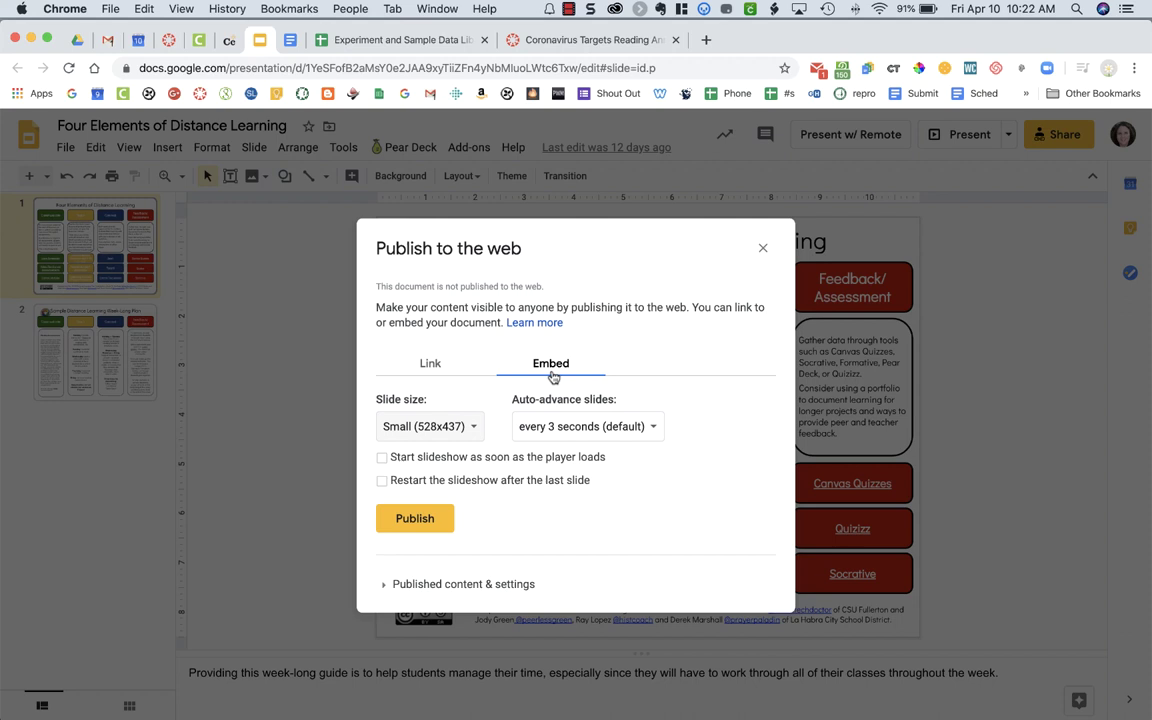
{"action": "left_click", "coordinate": [415, 518]}
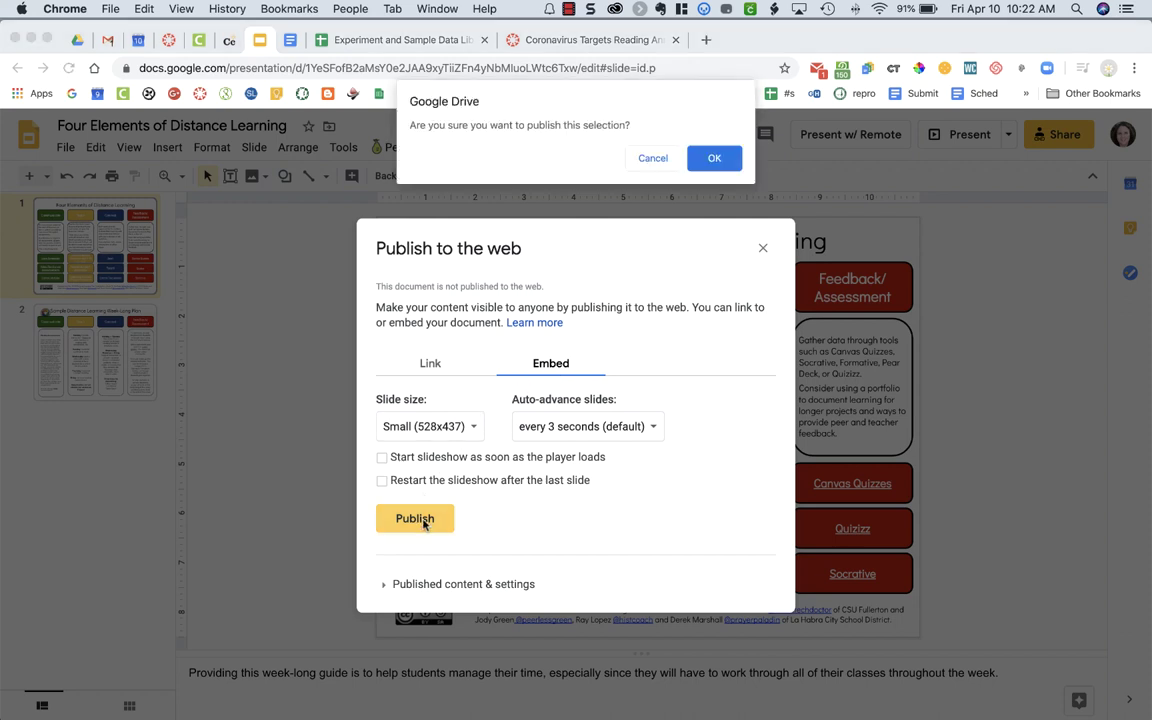
{"action": "left_click", "coordinate": [708, 166]}
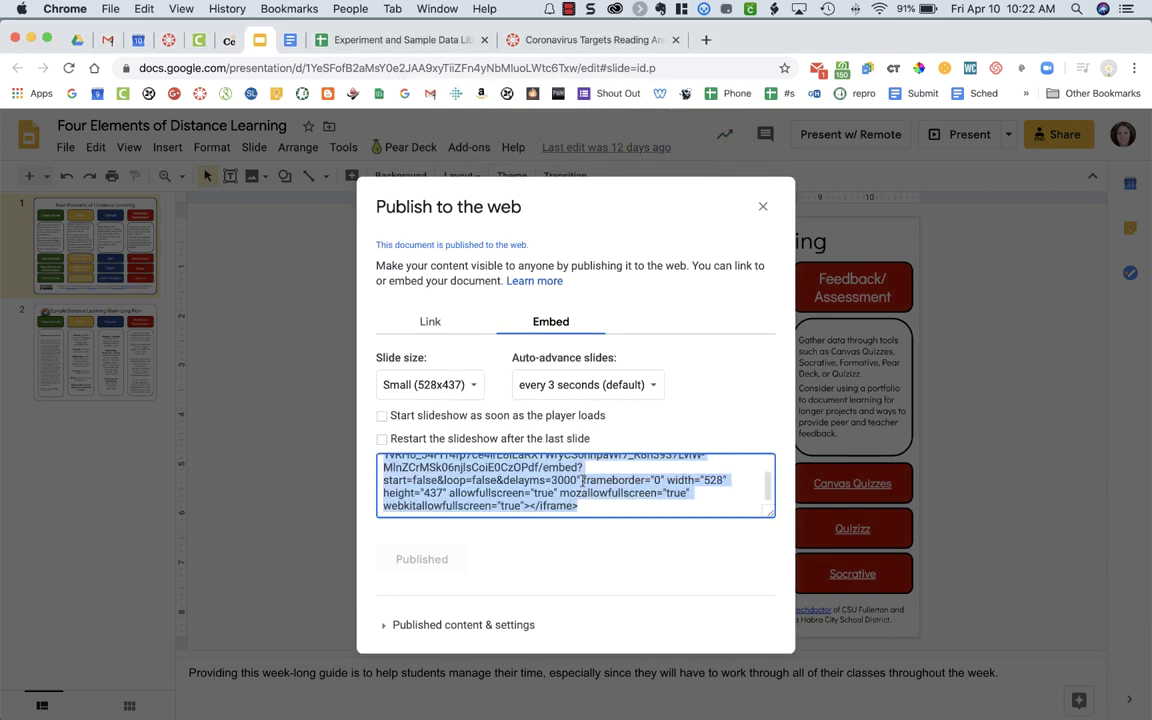
{"action": "left_click", "coordinate": [582, 481]}
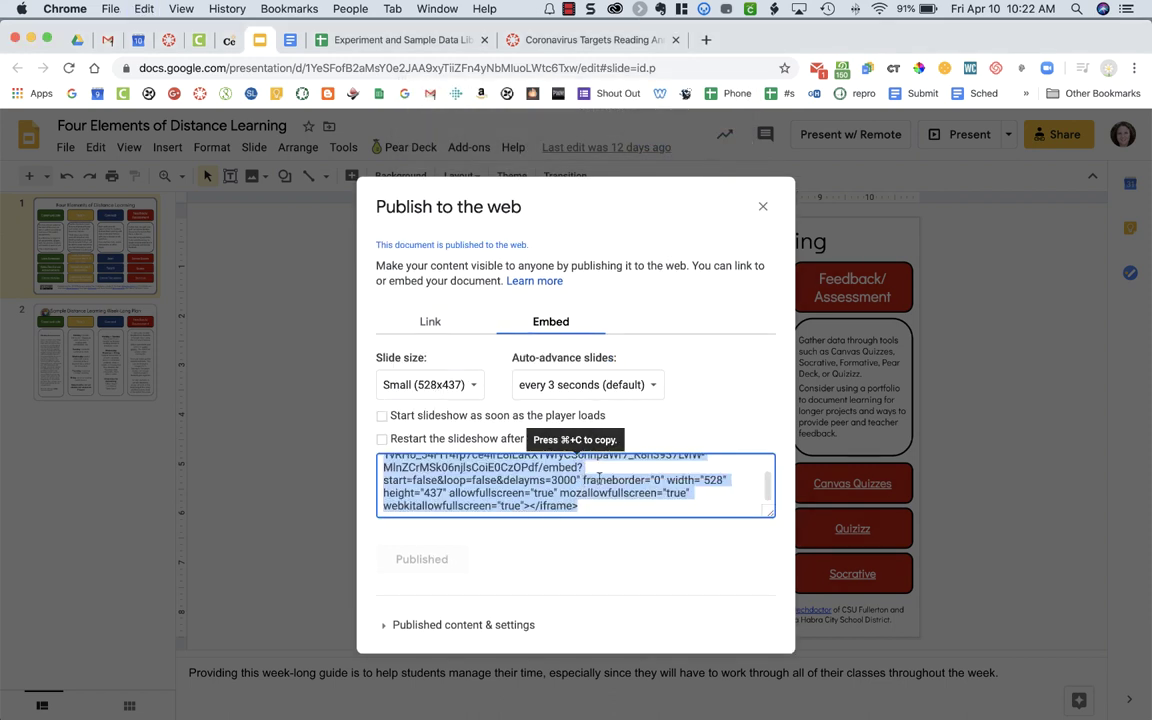
Step: Back in the Canvas discussion, paste the copied slides embed code above the existing content in the reply's HTML
{"action": "left_click", "coordinate": [168, 40]}
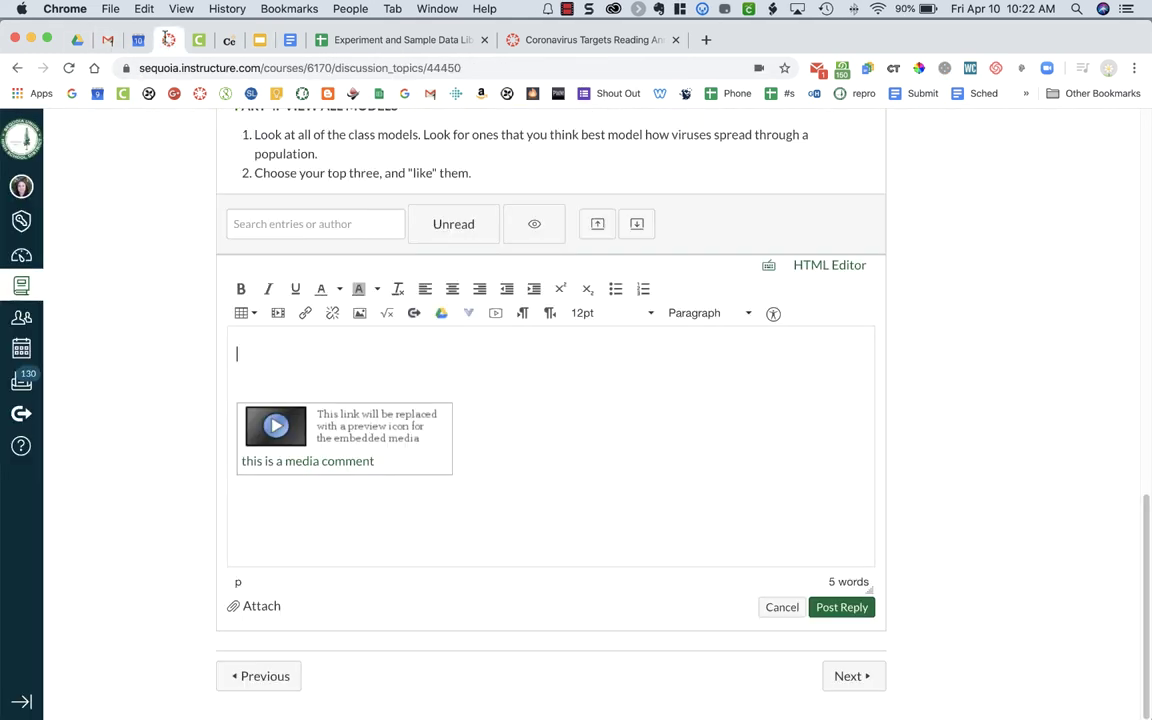
{"action": "left_click", "coordinate": [829, 265]}
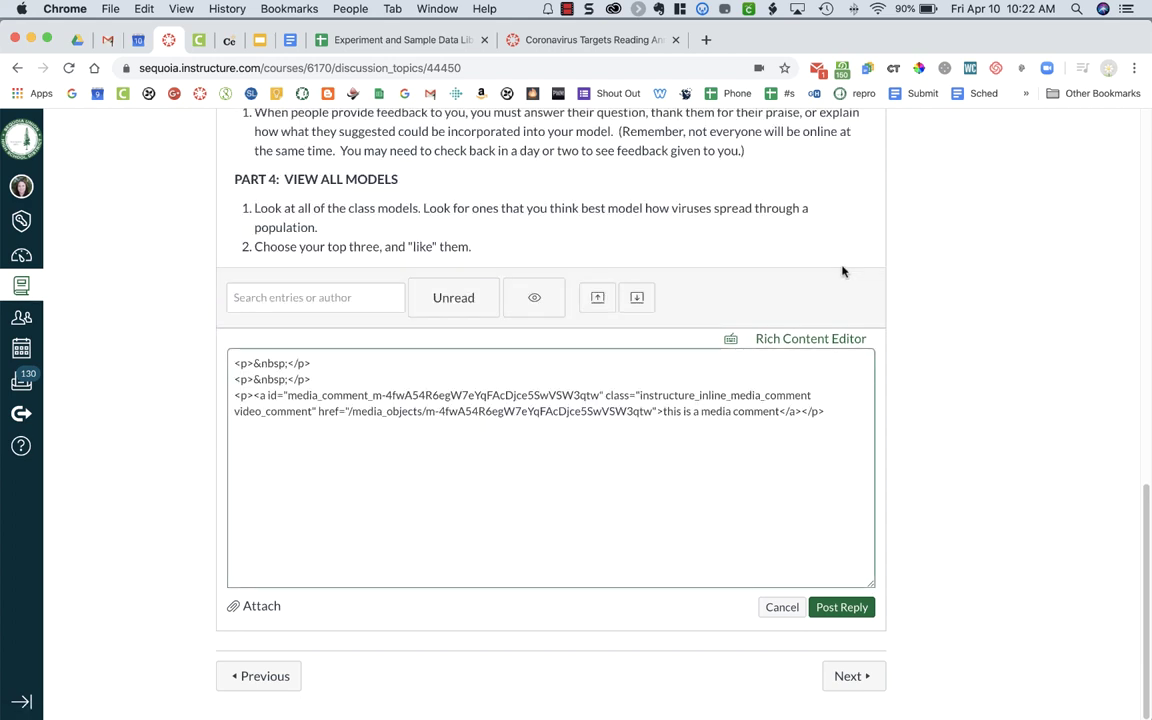
{"action": "left_click", "coordinate": [234, 363]}
{"action": "key", "text": "Return"}
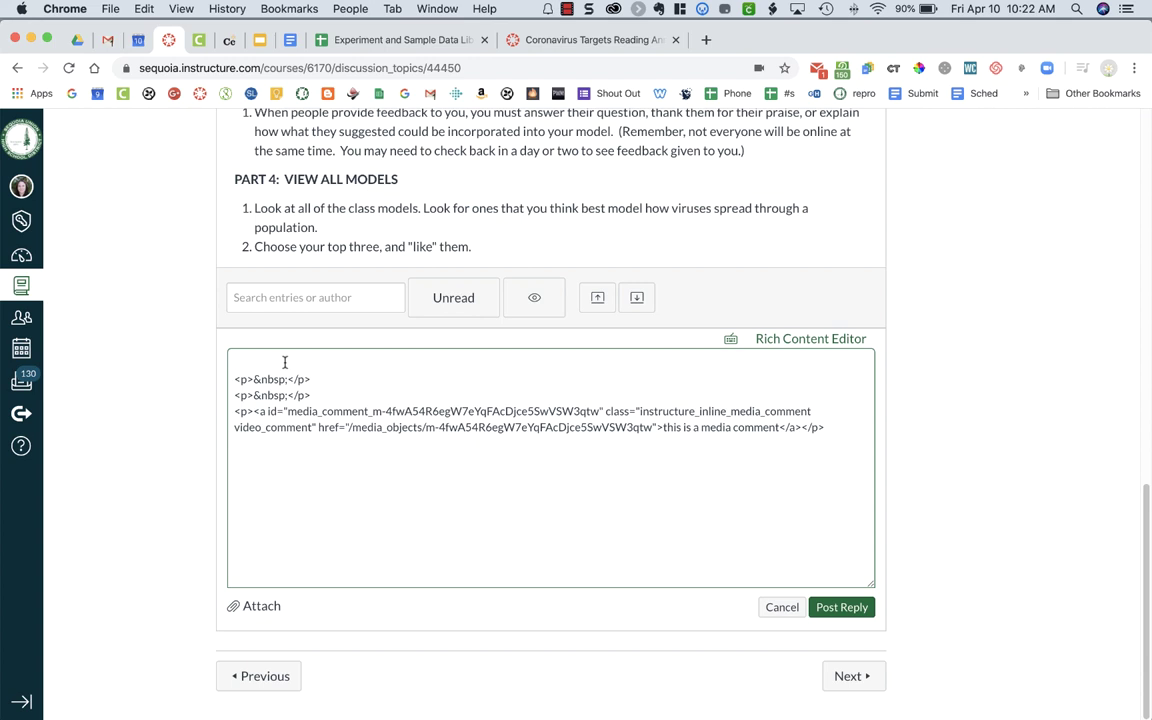
{"action": "type", "text": "<iframe src=\"https://docs.google.com/presentation/d/e/2PACX-1vRH0_54FI14fp7ce4irE8lLaRXTWryCS6nnpaWr7_K8h3937LviW-MlnZCrMSk06njlsCoiE0CzOPdf/embed?start=false&loop=false&delayms=3000\" frameborder=\"0\" width=\"528\" height=\"437\" allowfullscreen=\"true\" mozallowfullscreen=\"true\" webkitallowfullscreen=\"true\"></iframe>"}
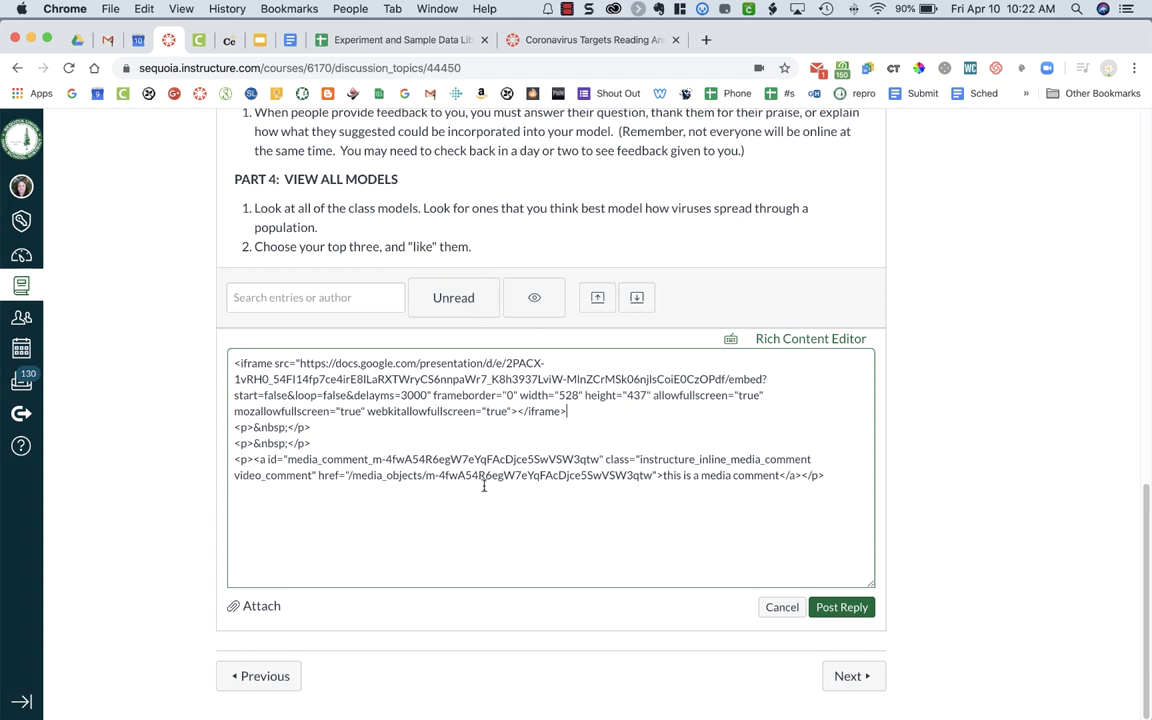
Step: Return the reply to the rich content view, check the embedded slides and media comment, and post it
{"action": "left_click", "coordinate": [806, 343]}
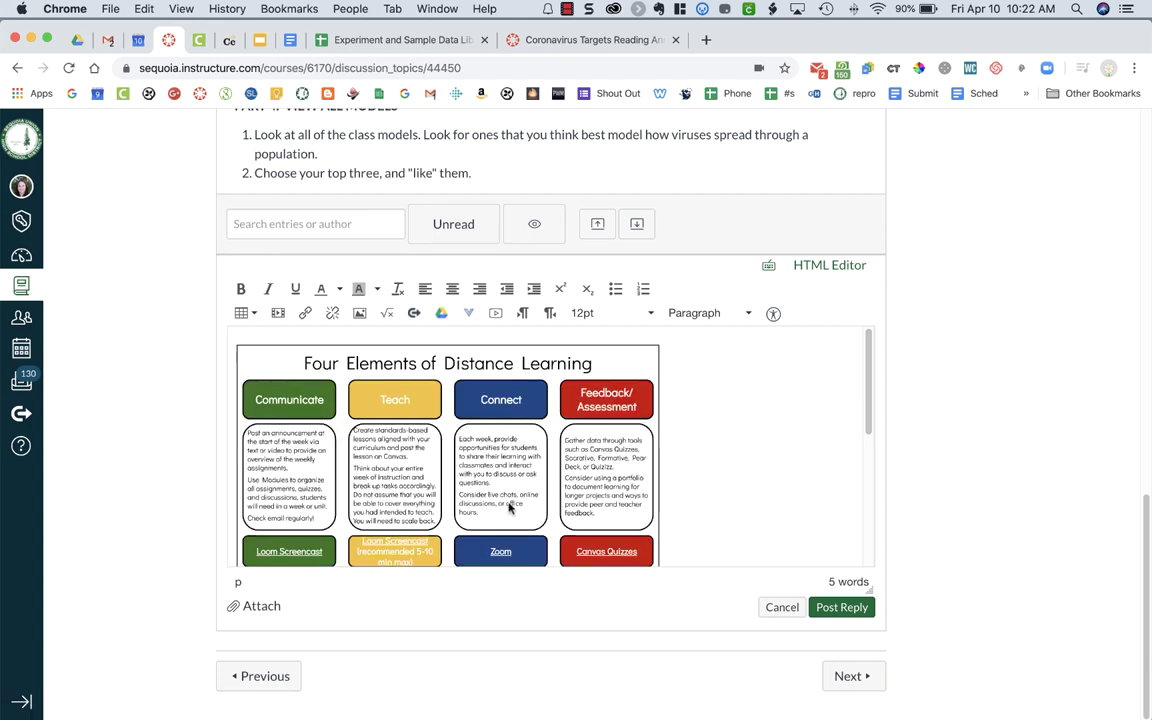
{"action": "left_click_drag", "start_coordinate": [866, 391], "coordinate": [841, 522]}
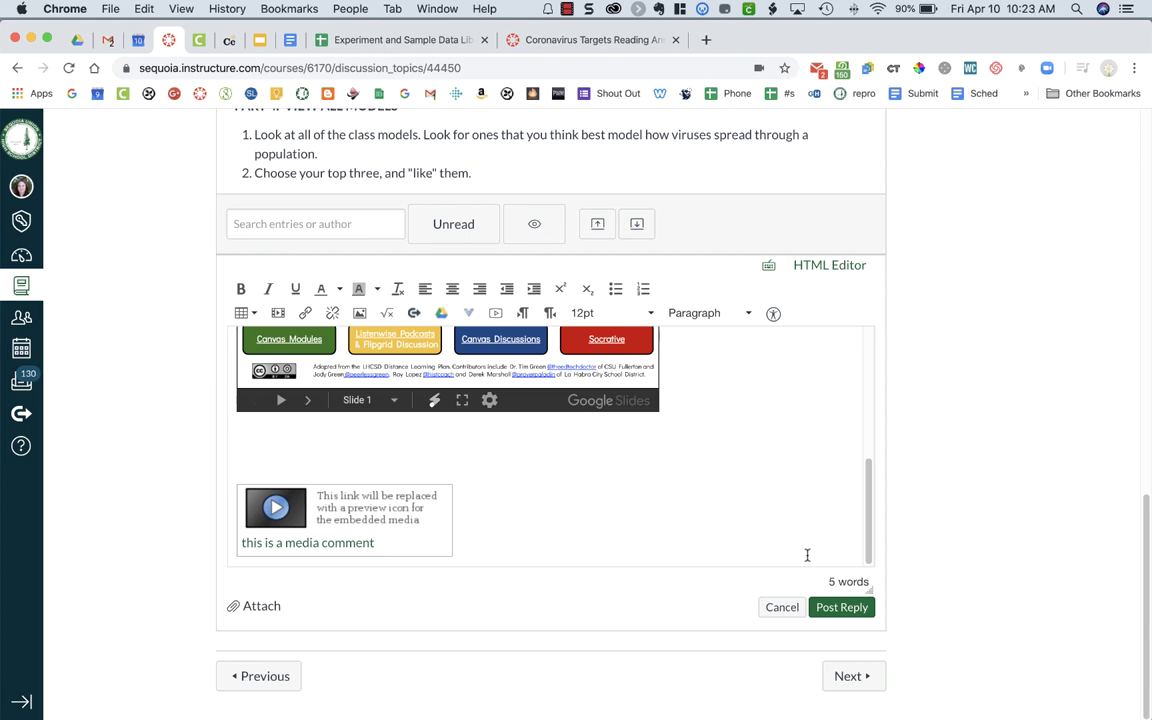
{"action": "left_click", "coordinate": [841, 608]}
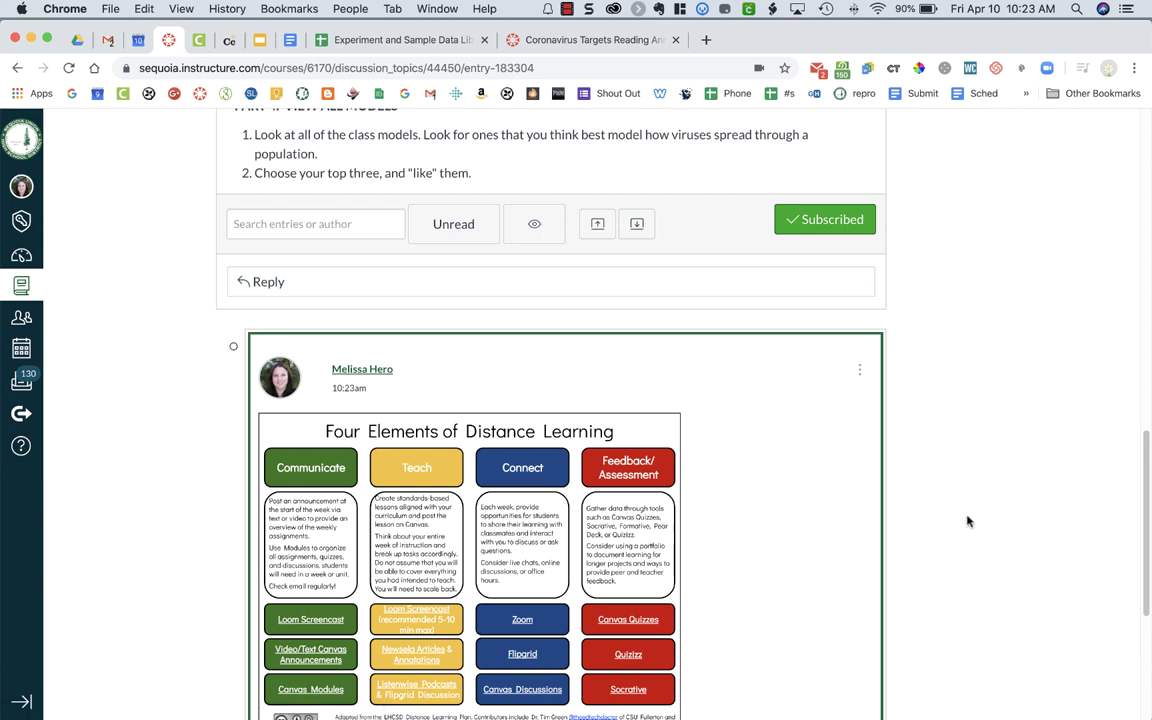
Step: Check the embedded slides in the posted reply by advancing to slide 2 and returning to slide 1
{"action": "scroll", "coordinate": [967, 521], "scroll_direction": "down", "scroll_amount": 5}
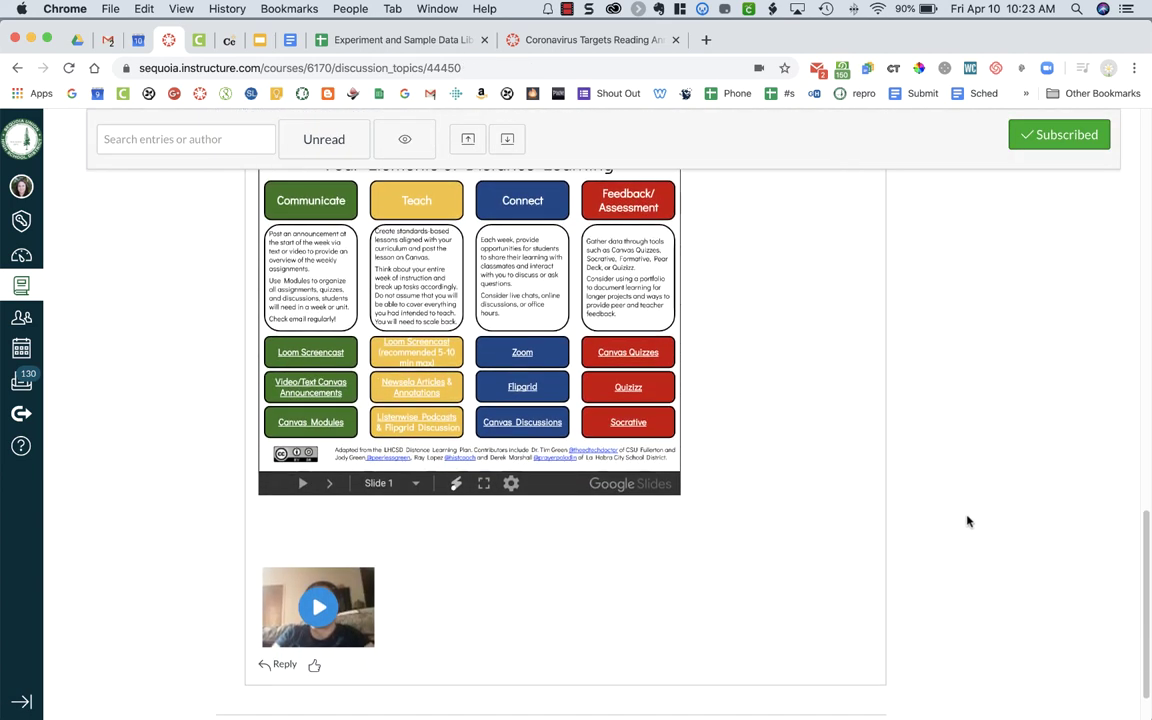
{"action": "scroll", "coordinate": [935, 485], "scroll_direction": "up", "scroll_amount": 2}
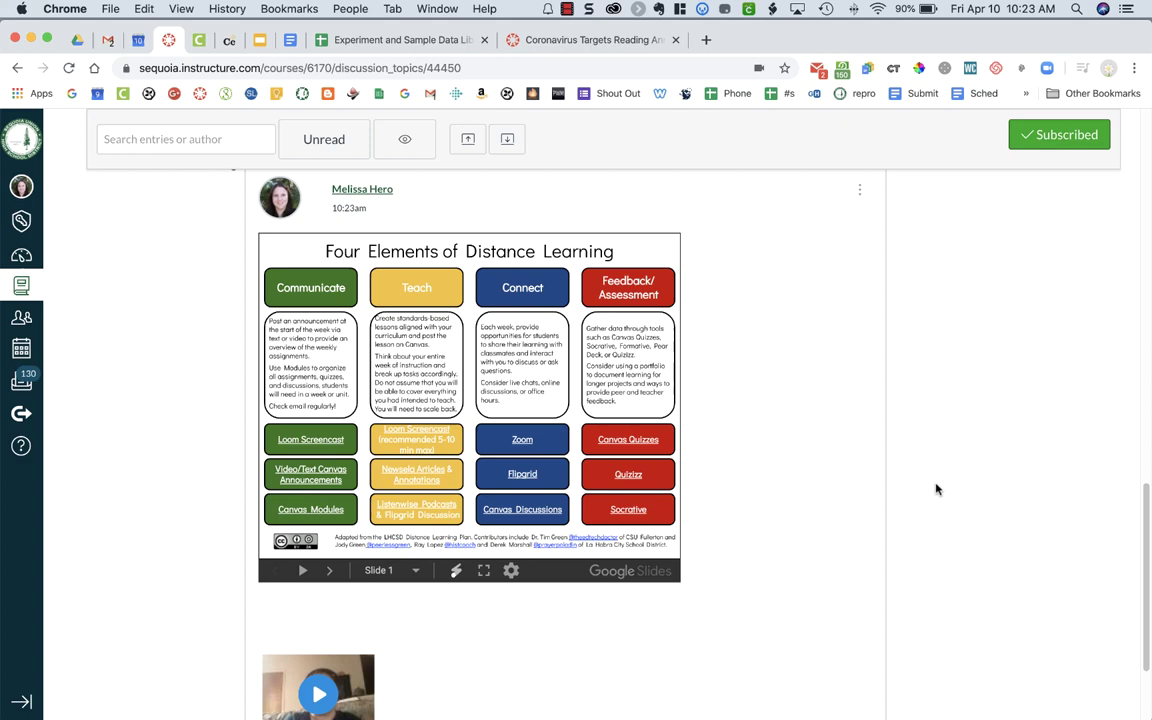
{"action": "left_click", "coordinate": [331, 570]}
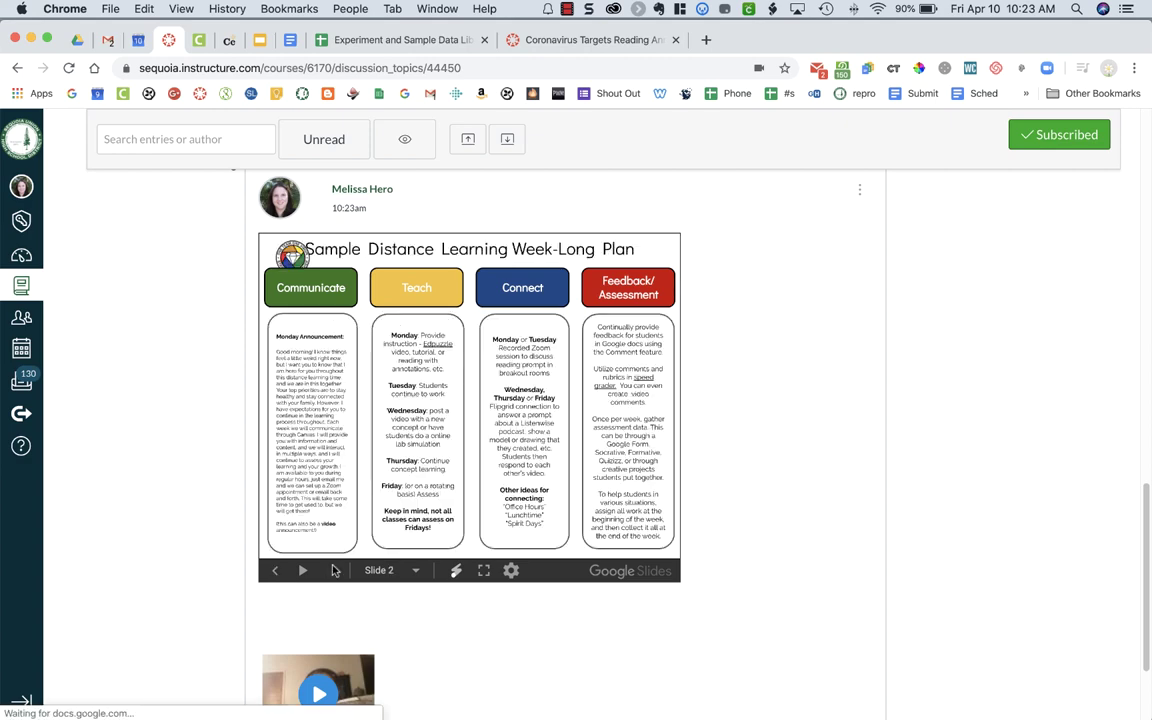
{"action": "left_click", "coordinate": [275, 570]}
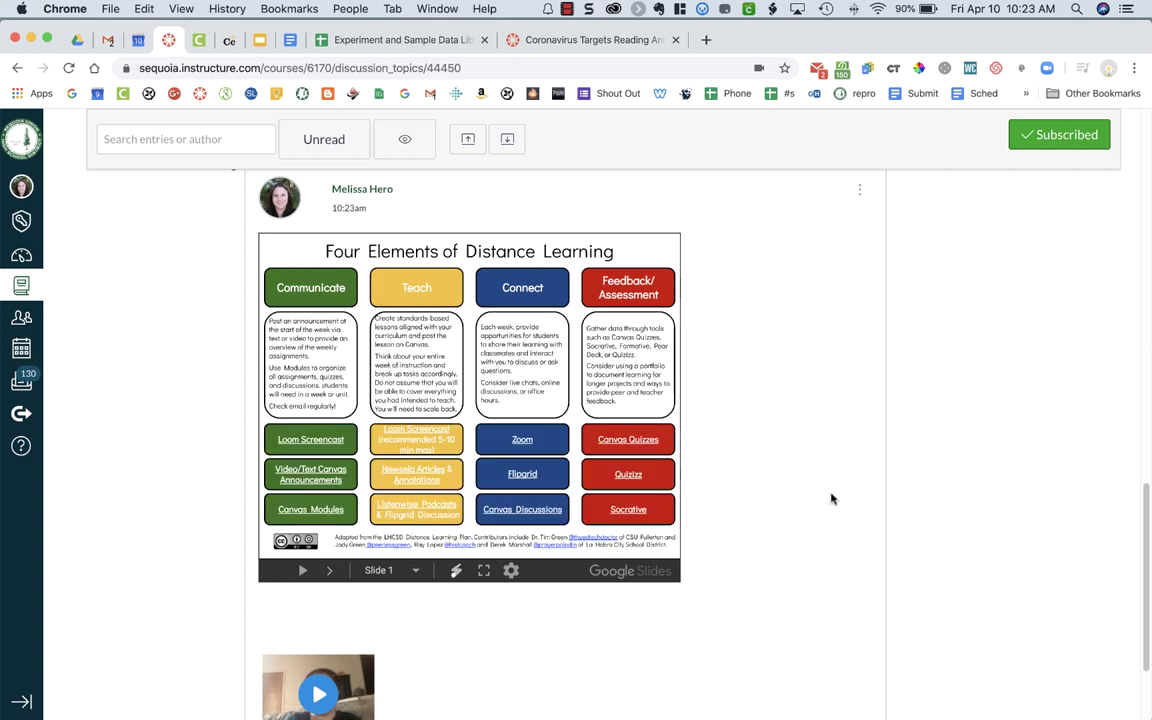
Step: Play a moment of the media comment in the posted reply, pause it, and minimize the embedded video
{"action": "scroll", "coordinate": [830, 498], "scroll_direction": "down", "scroll_amount": 3}
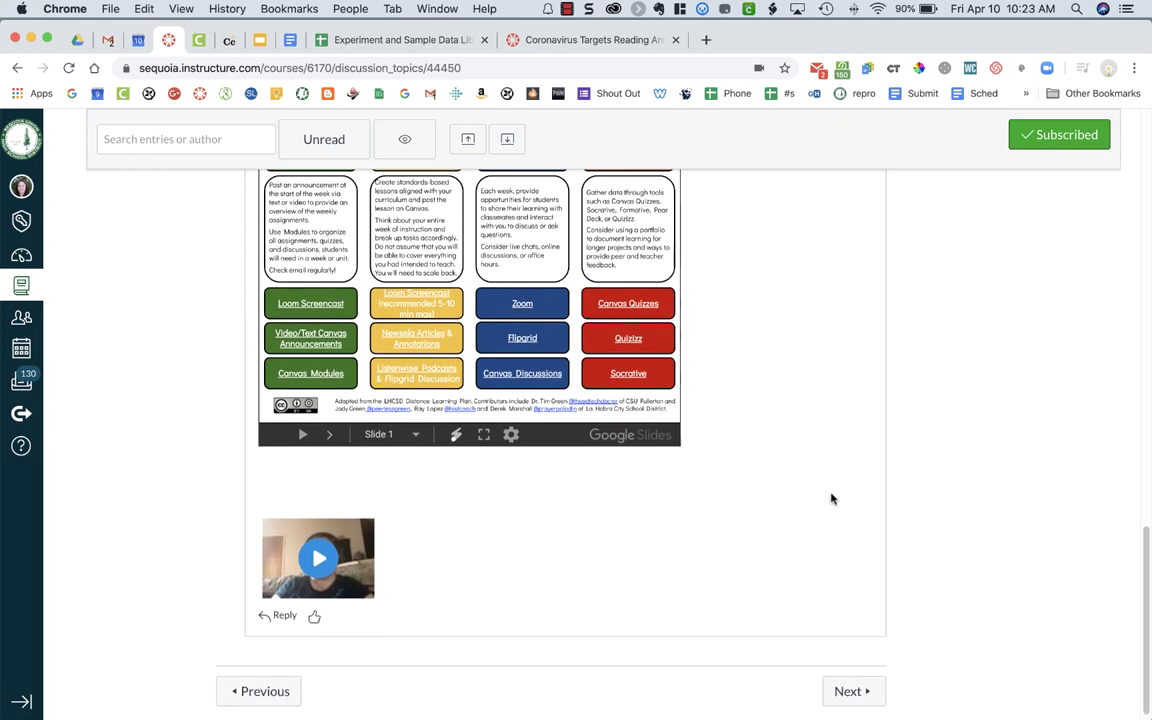
{"action": "left_click", "coordinate": [320, 561]}
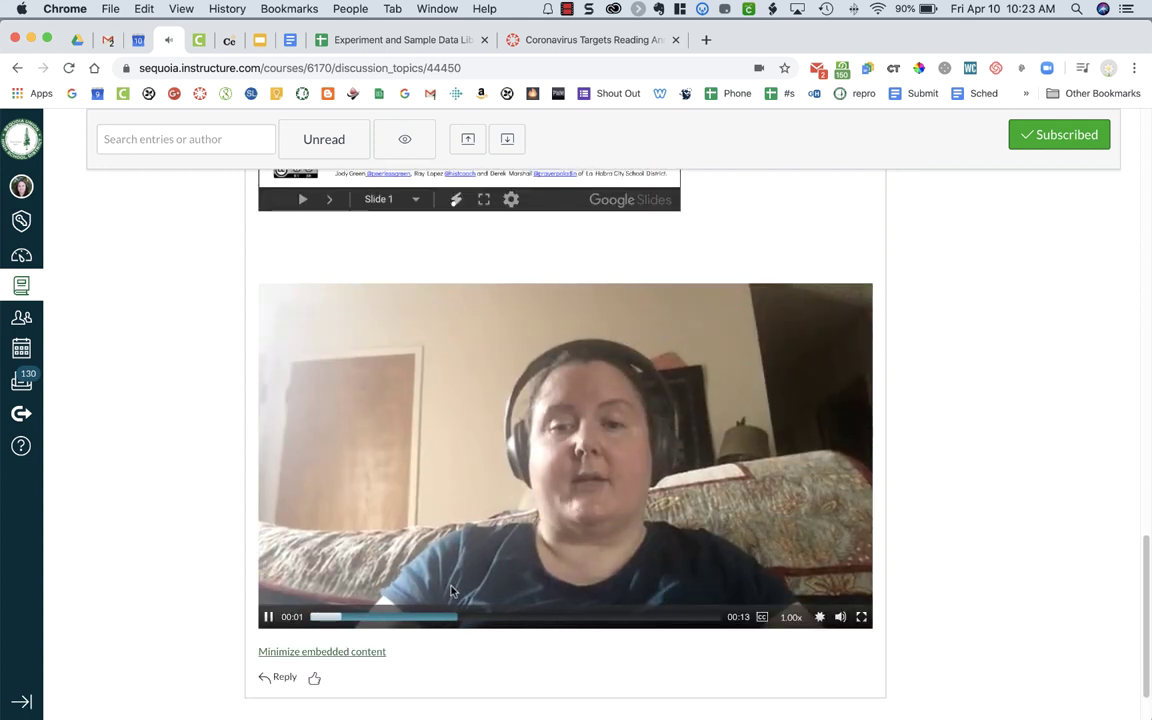
{"action": "left_click", "coordinate": [268, 618]}
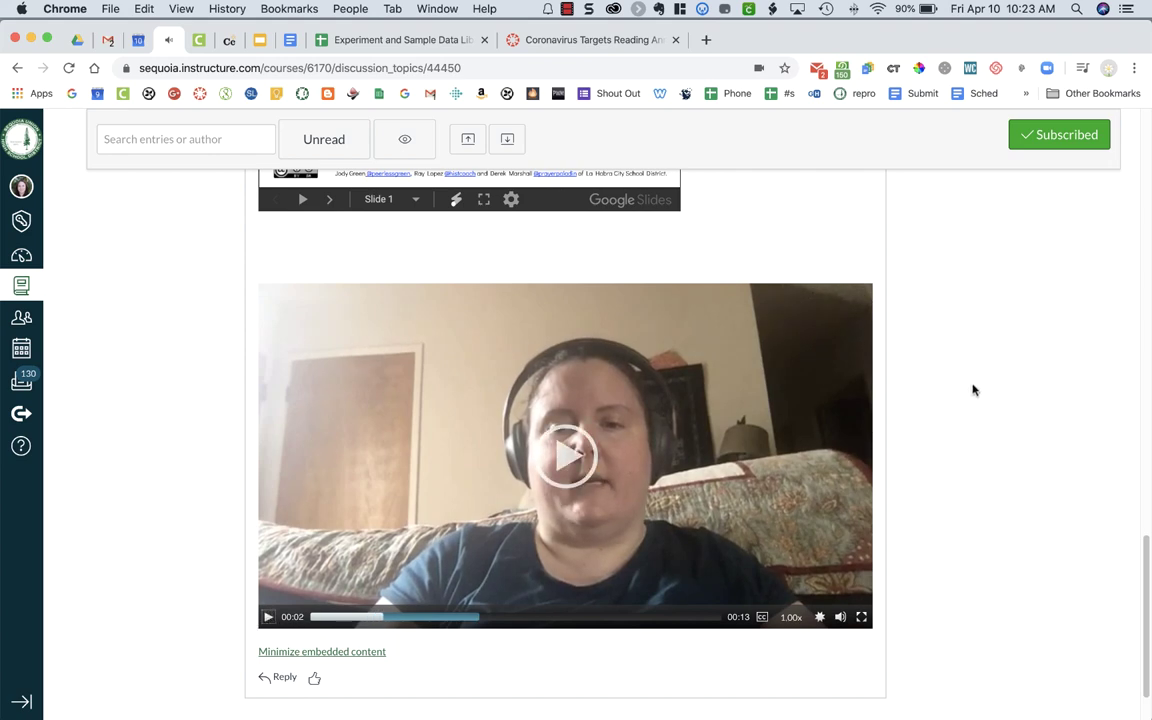
{"action": "scroll", "coordinate": [960, 410], "scroll_direction": "down", "scroll_amount": 2}
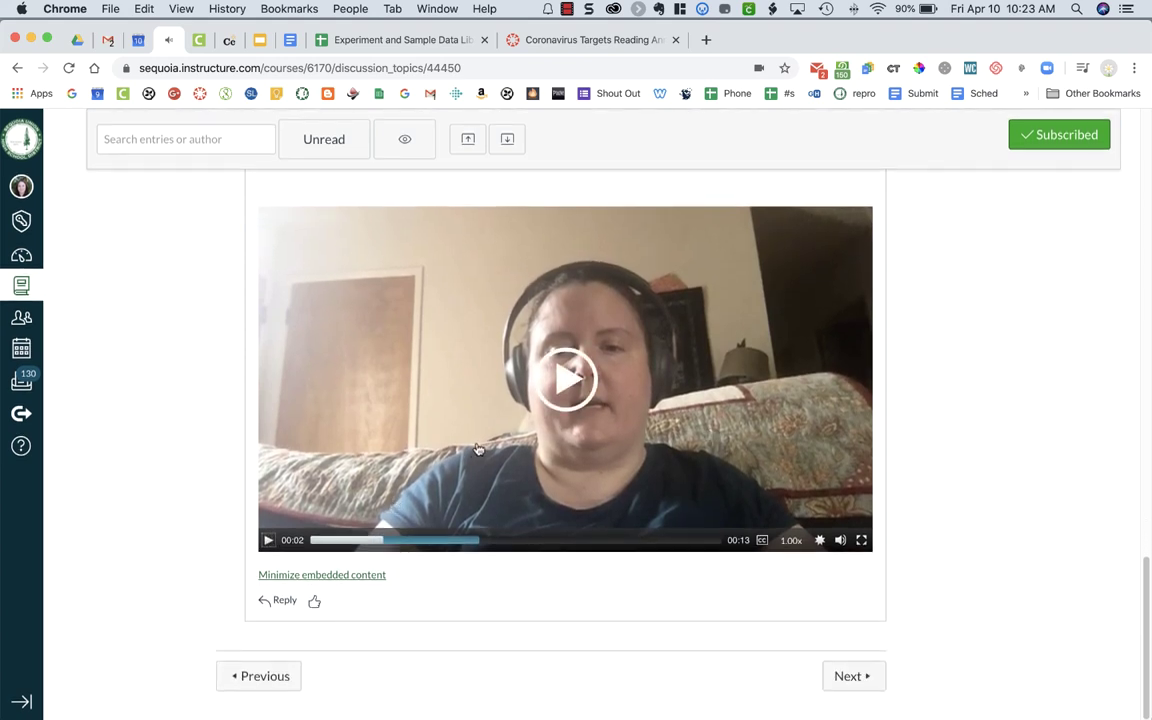
{"action": "left_click", "coordinate": [349, 575]}
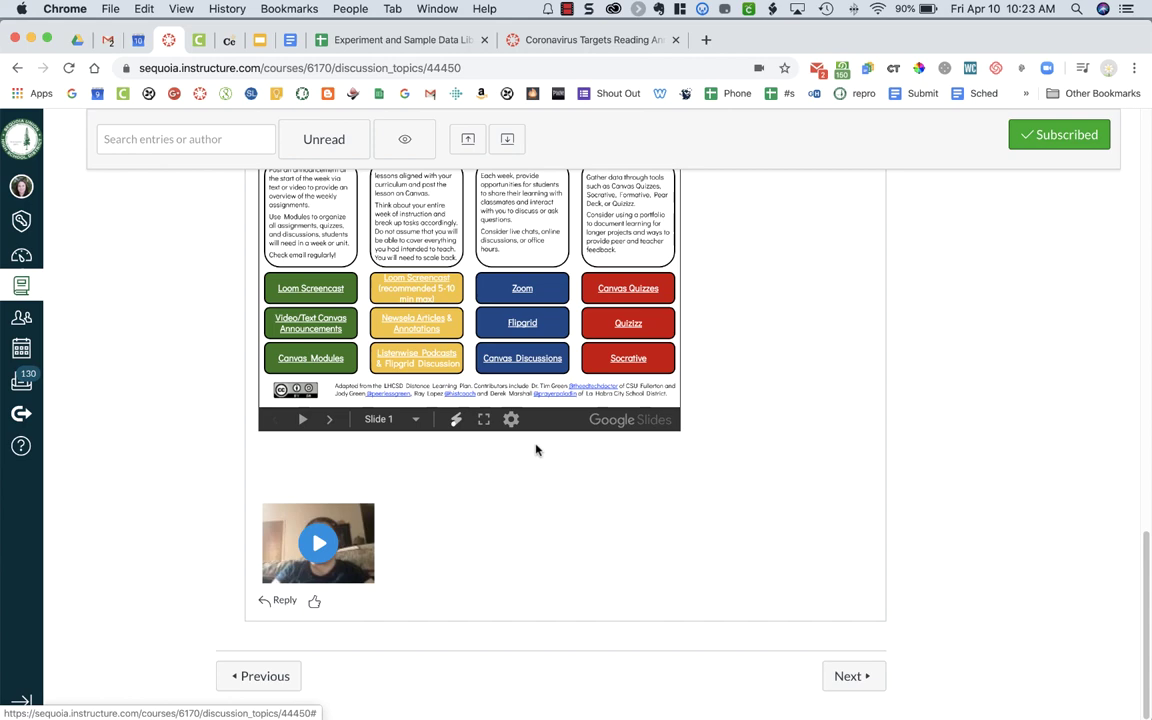
Step: Compare the reply option beneath the posted entry with the main reply field for the whole discussion
{"action": "scroll", "coordinate": [585, 428], "scroll_direction": "up", "scroll_amount": 5}
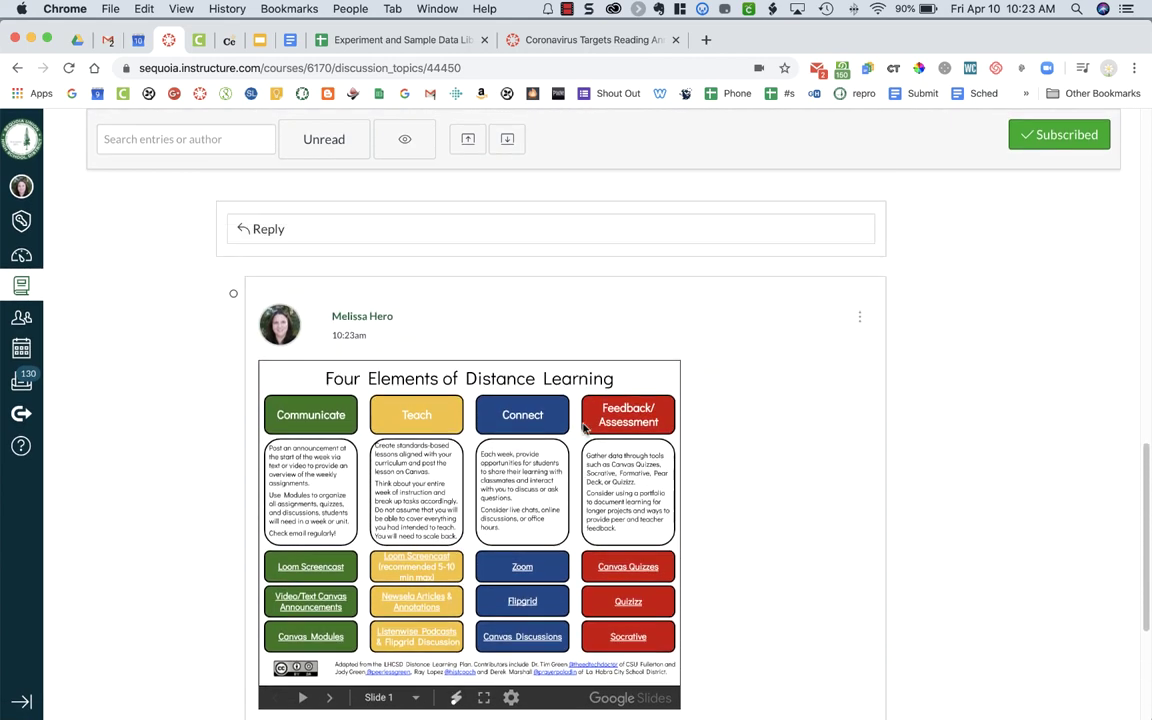
{"action": "scroll", "coordinate": [585, 428], "scroll_direction": "down", "scroll_amount": 2}
{"action": "scroll", "coordinate": [585, 428], "scroll_direction": "down", "scroll_amount": 3}
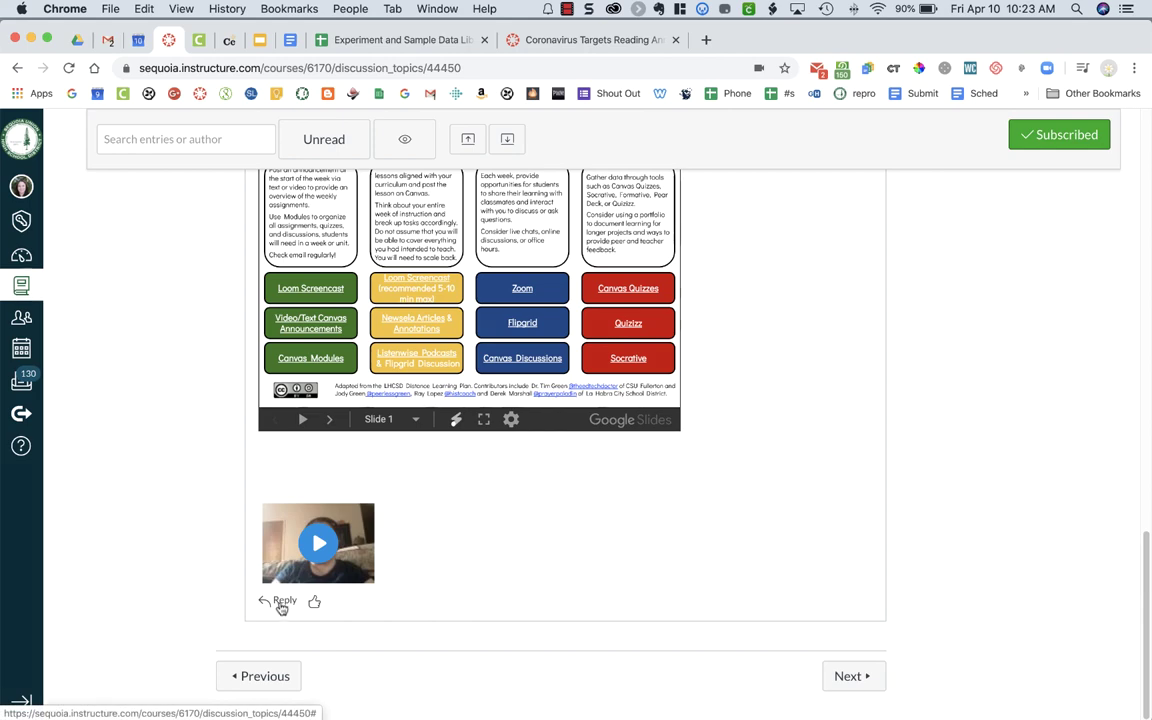
{"action": "left_click", "coordinate": [282, 601]}
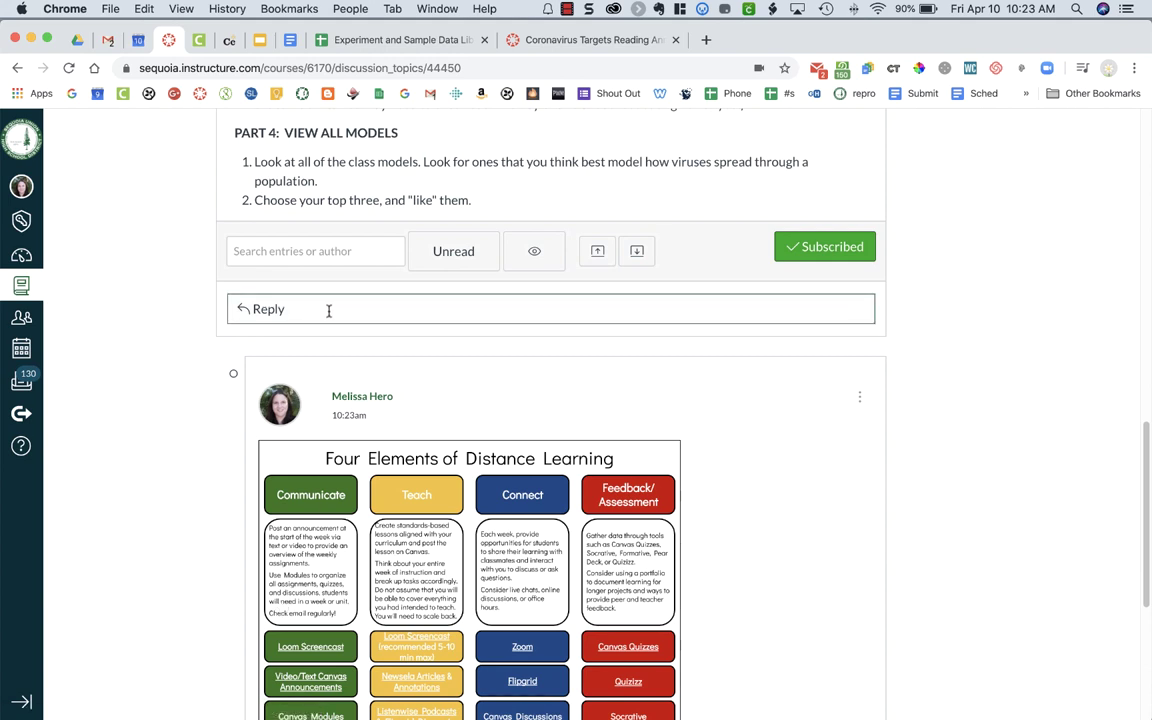
{"action": "scroll", "coordinate": [328, 310], "scroll_direction": "up", "scroll_amount": 1}
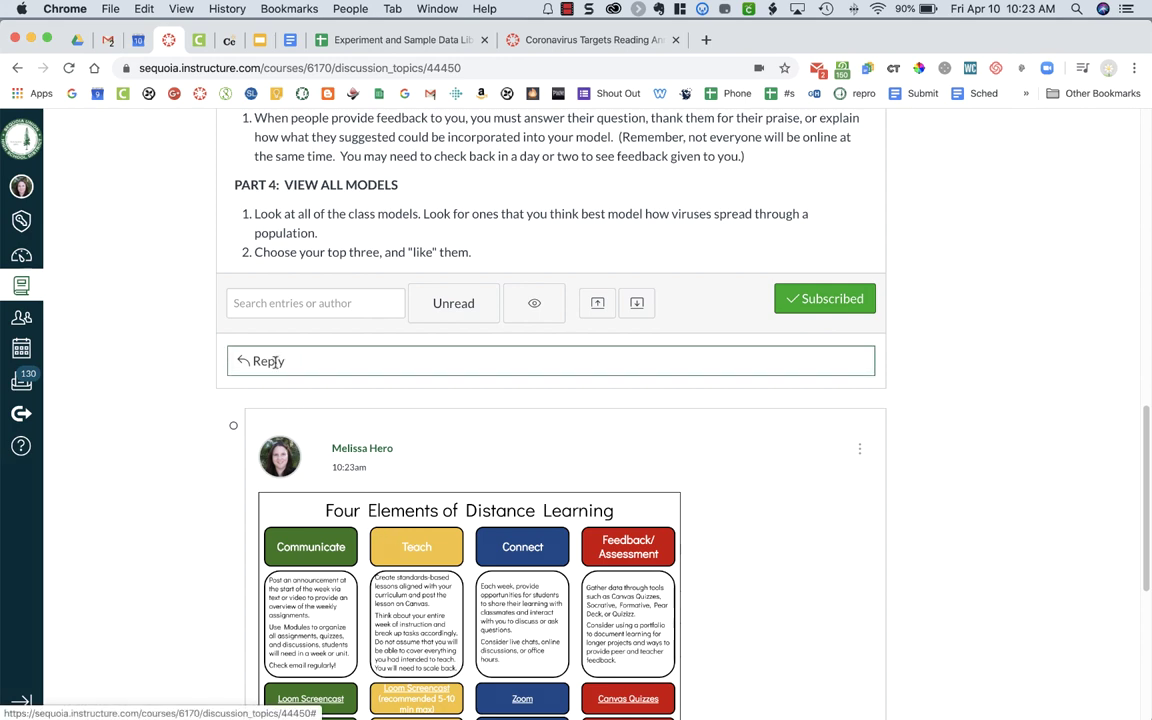
{"action": "scroll", "coordinate": [275, 363], "scroll_direction": "down", "scroll_amount": 8}
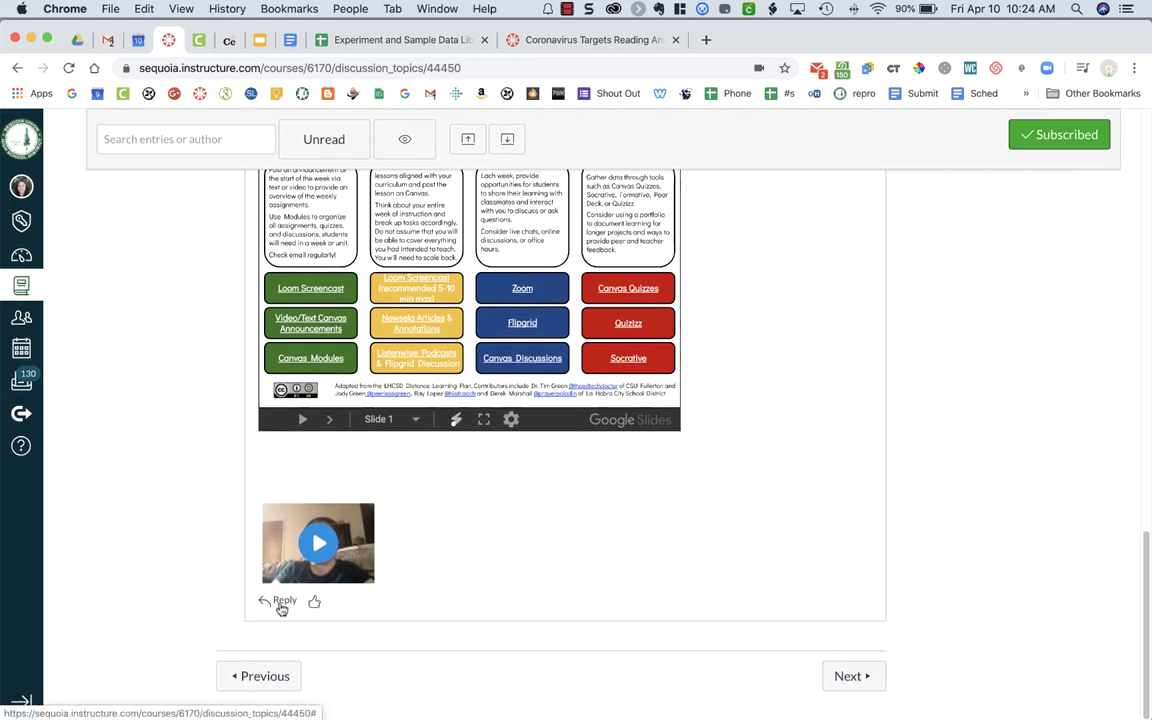
Step: Show the management options for the posted discussion reply
{"action": "scroll", "coordinate": [282, 608], "scroll_direction": "up", "scroll_amount": 5}
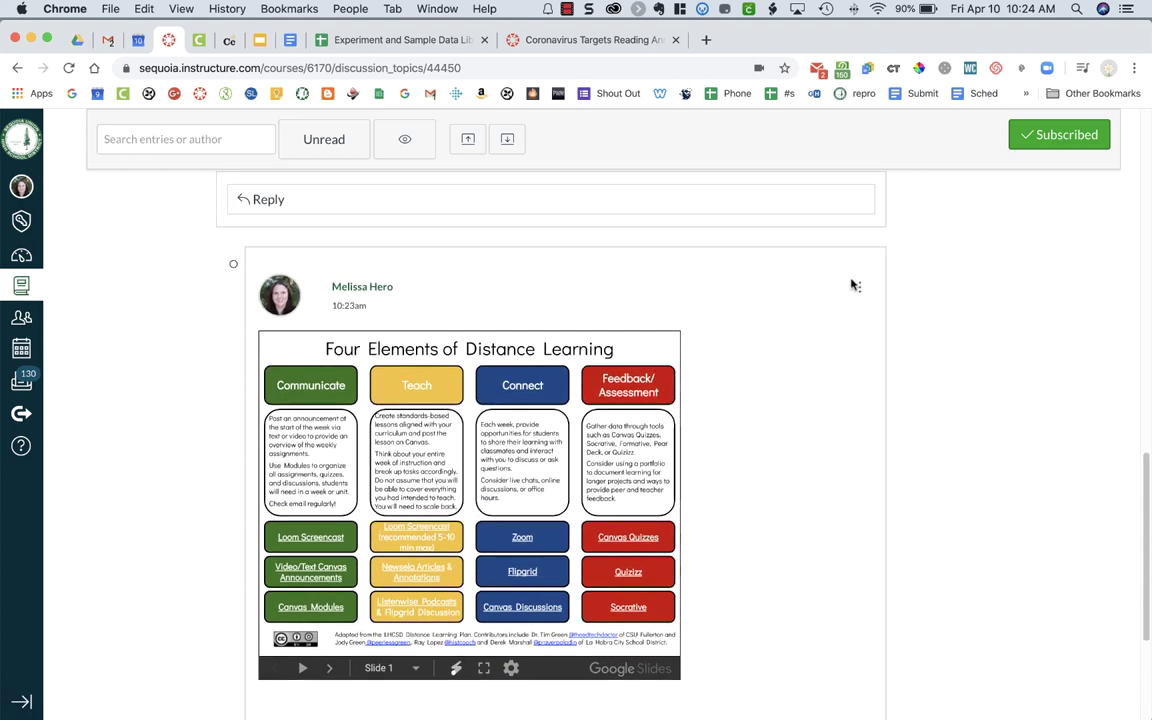
{"action": "left_click", "coordinate": [860, 289]}
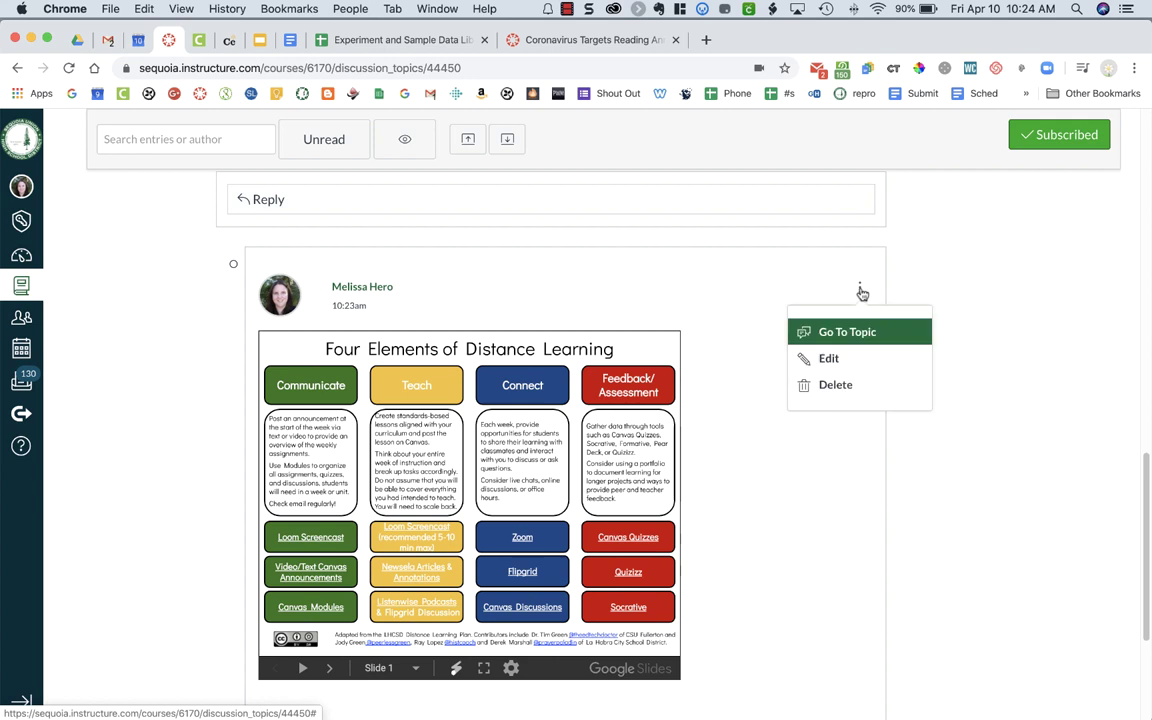